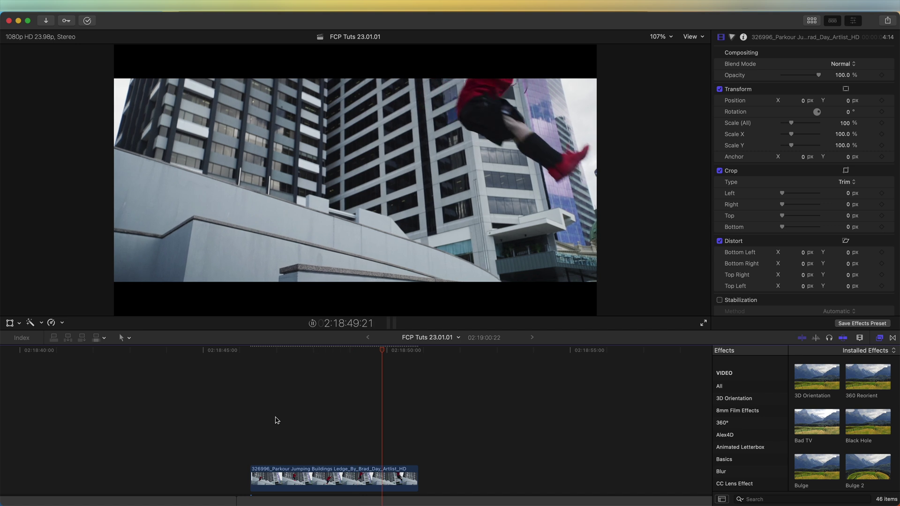
Stop playback on the parkour clip and park the playhead on the runner's jump near 2:18:48:02
click(313, 349)
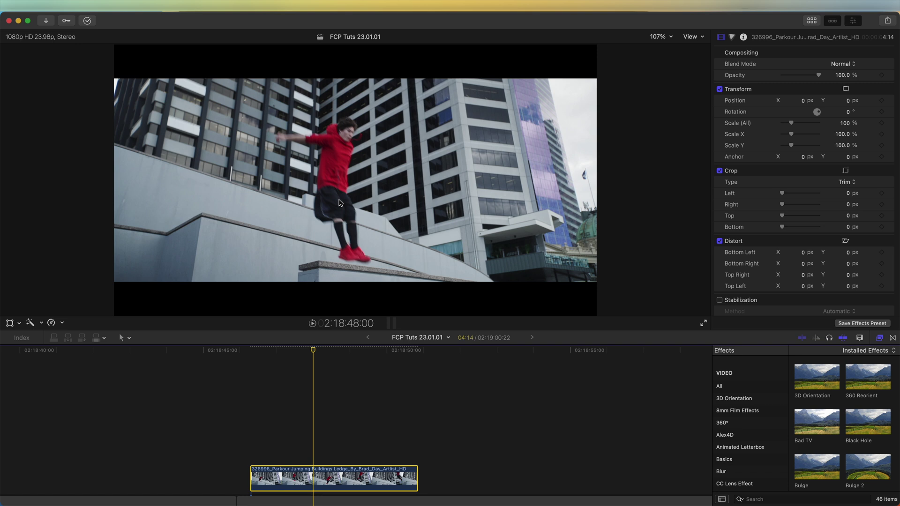
click(305, 350)
drag(313, 349, 315, 350)
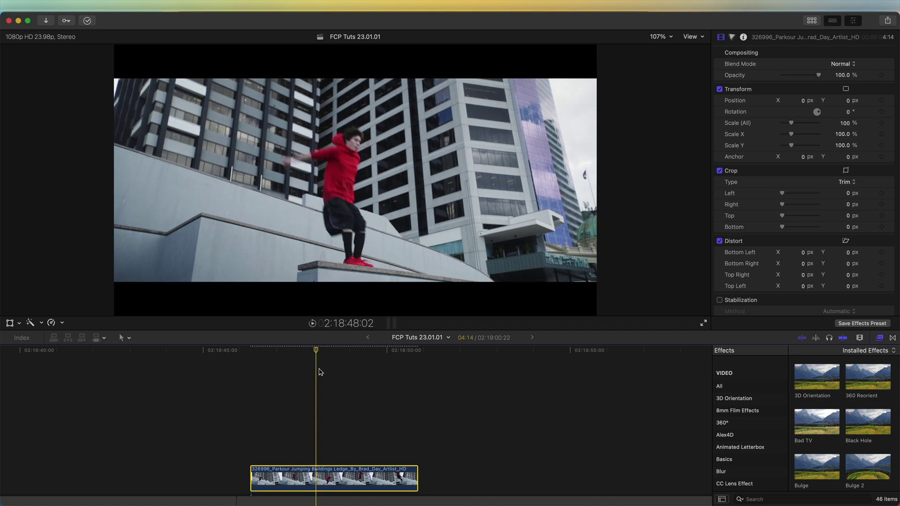
Apply the Green Screen Keyer from Masks and Keying to the parkour clip
scroll(745, 424, down, 15)
scroll(744, 424, up, 8)
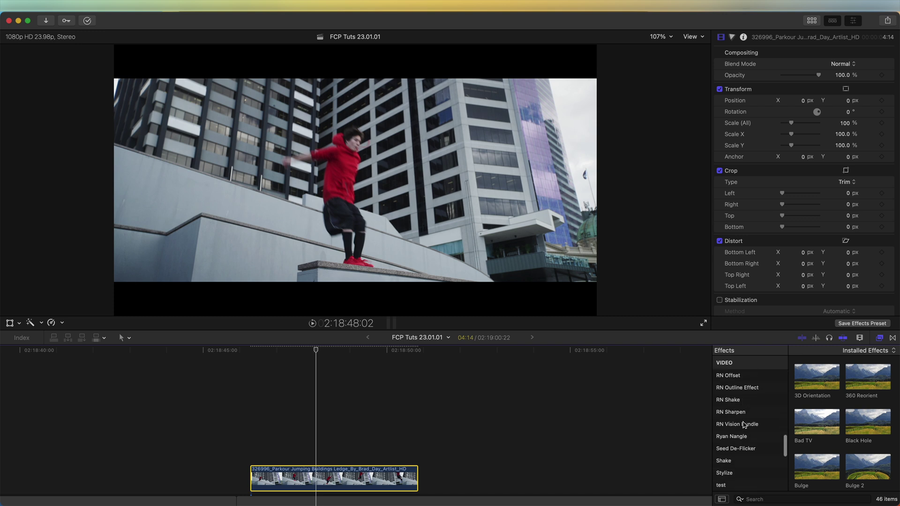
click(748, 421)
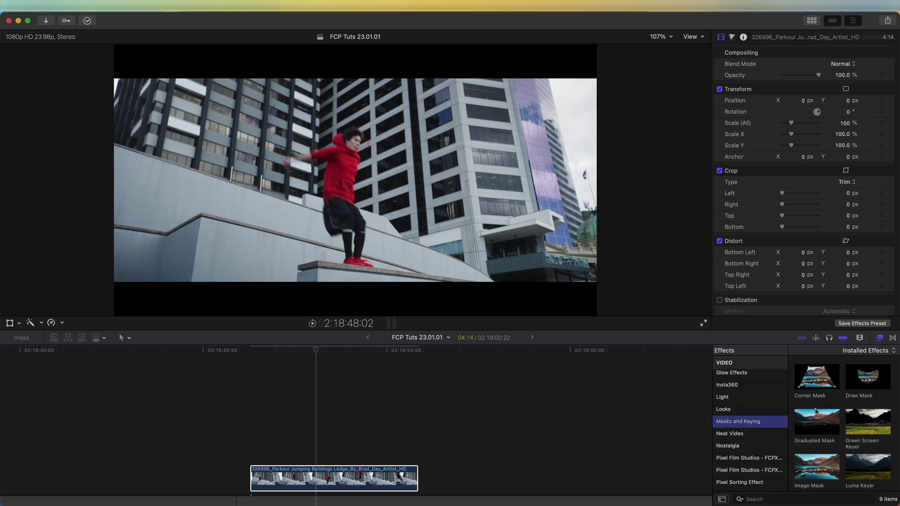
scroll(844, 412, down, 1)
drag(860, 404, 333, 481)
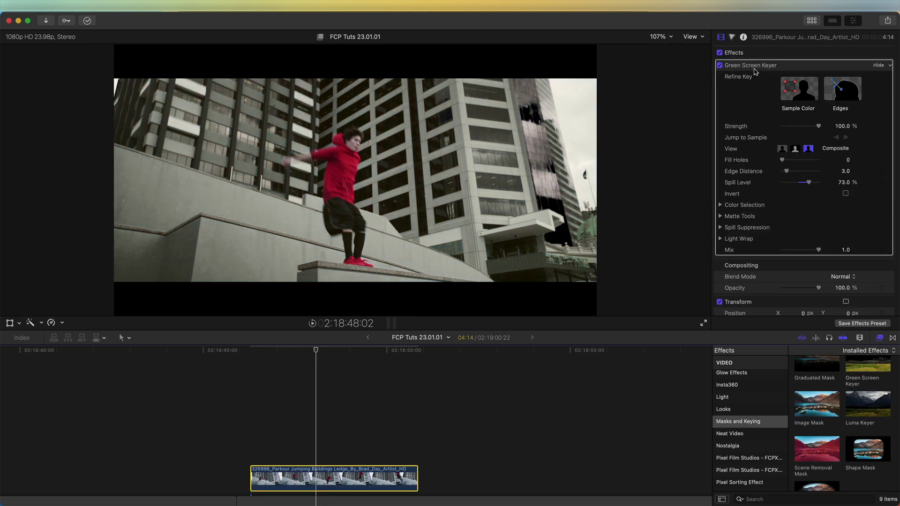
Sample the red hoodie colour, invert the key, and set Strength to 0%
click(797, 95)
click(341, 164)
drag(342, 164, 348, 176)
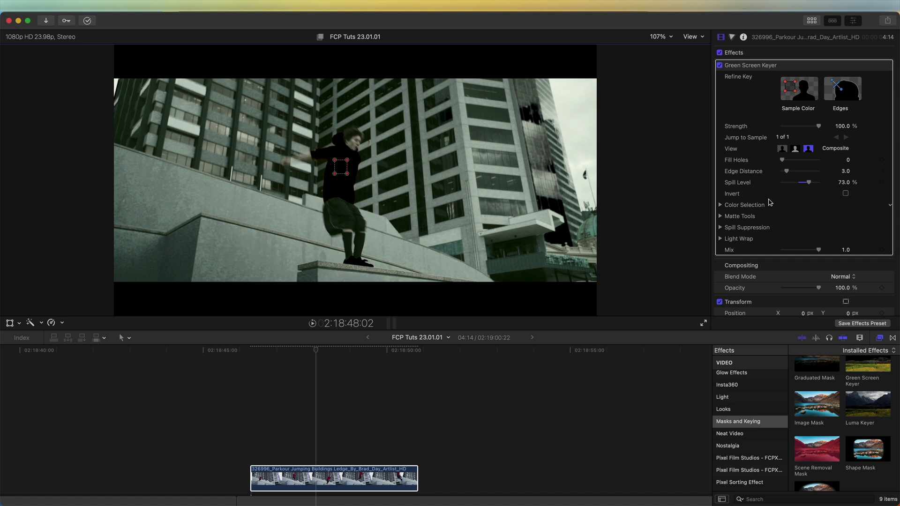
click(846, 194)
drag(819, 126, 781, 129)
drag(266, 356, 321, 358)
Search the effects for 'trails' and apply Trails to the parkour clip
click(750, 499)
text(trails)
drag(816, 377, 349, 478)
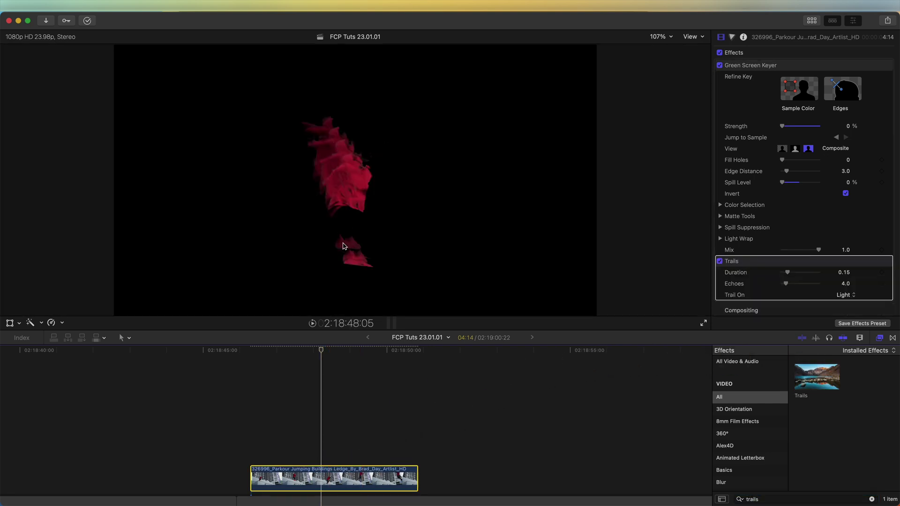
Apply Visual Echo to the clip and set its duration to 0.2
double_click(752, 499)
text(visual)
drag(838, 375, 348, 477)
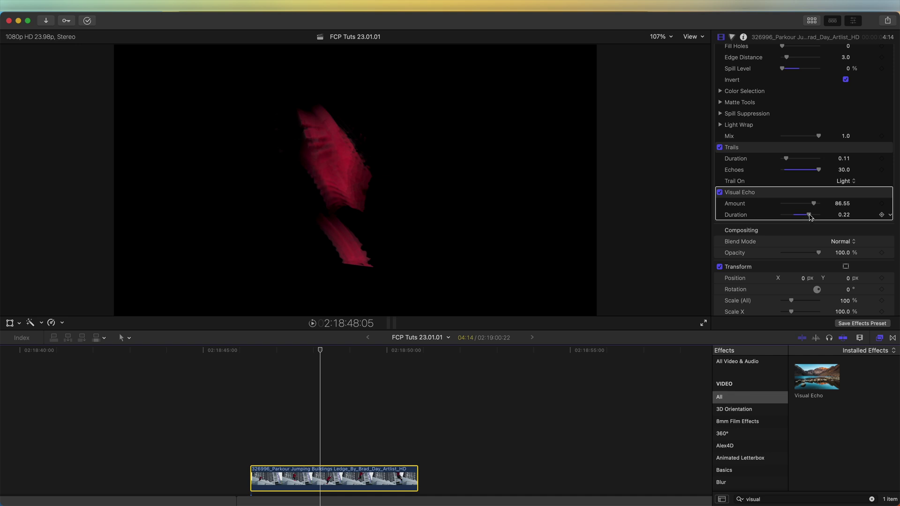
drag(809, 219, 807, 218)
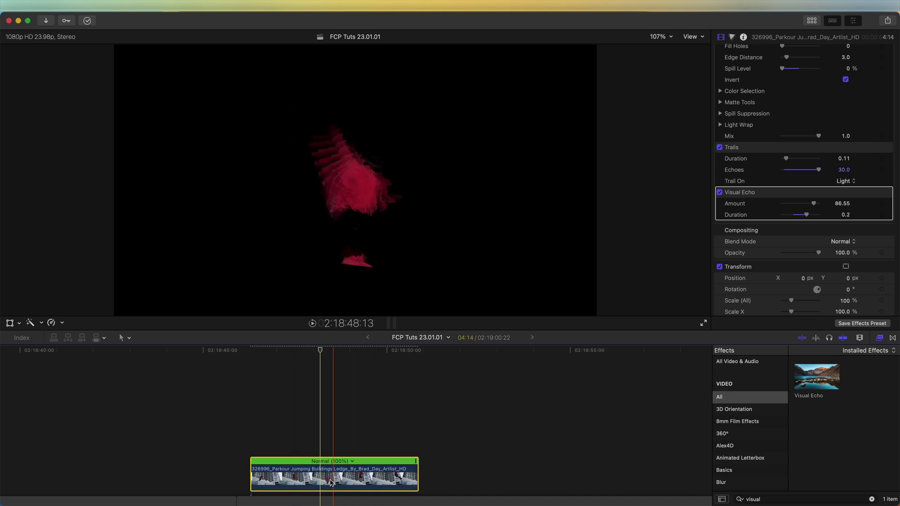
Speed the clip up to 101% with Optical Flow video quality
drag(417, 465, 415, 462)
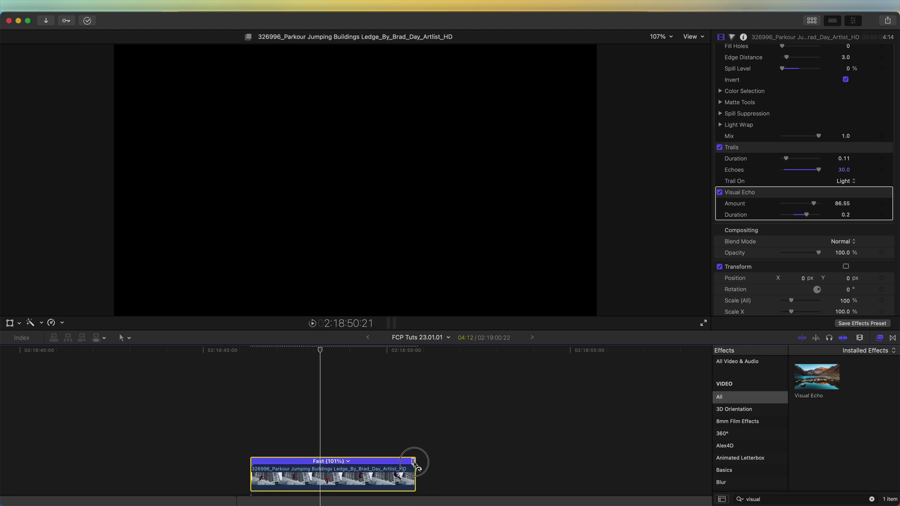
click(53, 323)
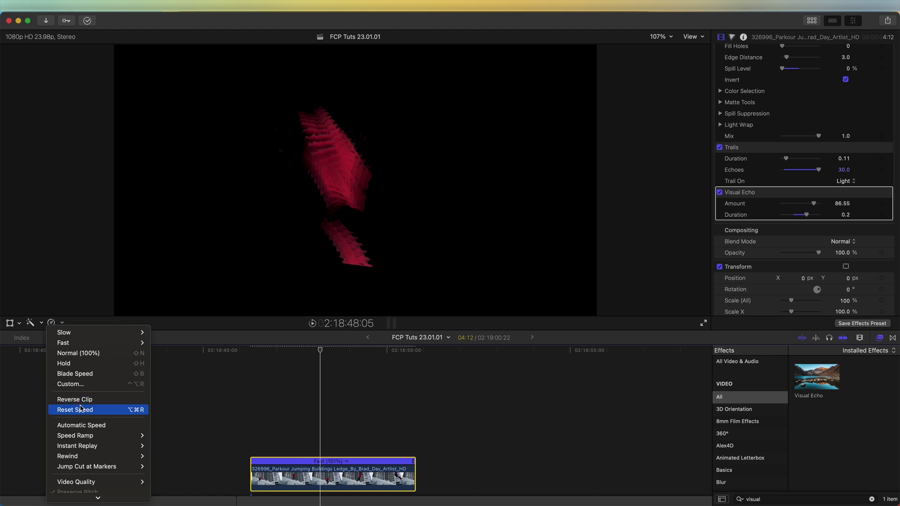
scroll(78, 424, down, 2)
mouse_move(109, 458)
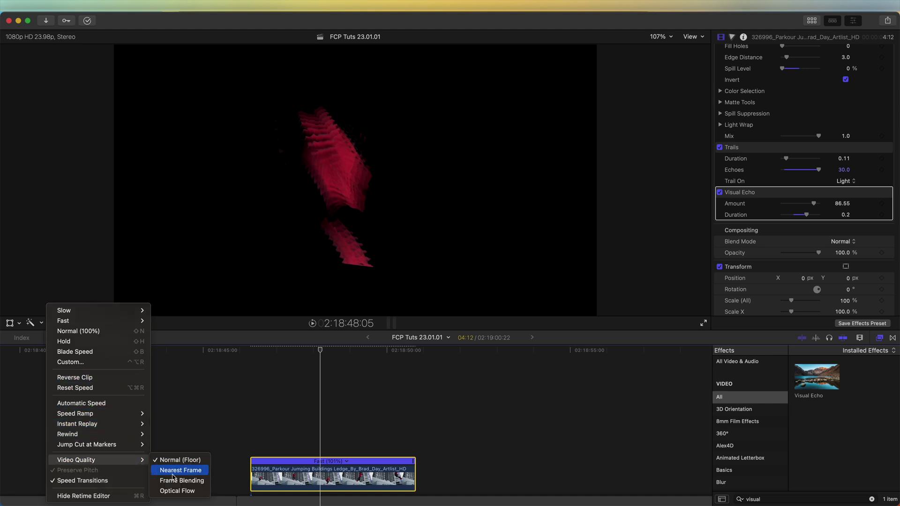
click(177, 491)
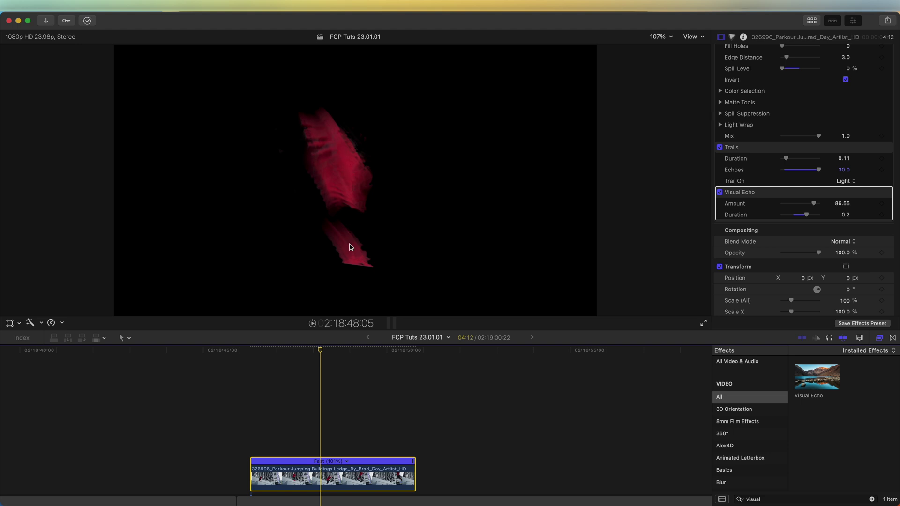
Extend the gap under the clip to 04:12 and bring up the Share destinations
scroll(328, 398, down, 2)
click(301, 371)
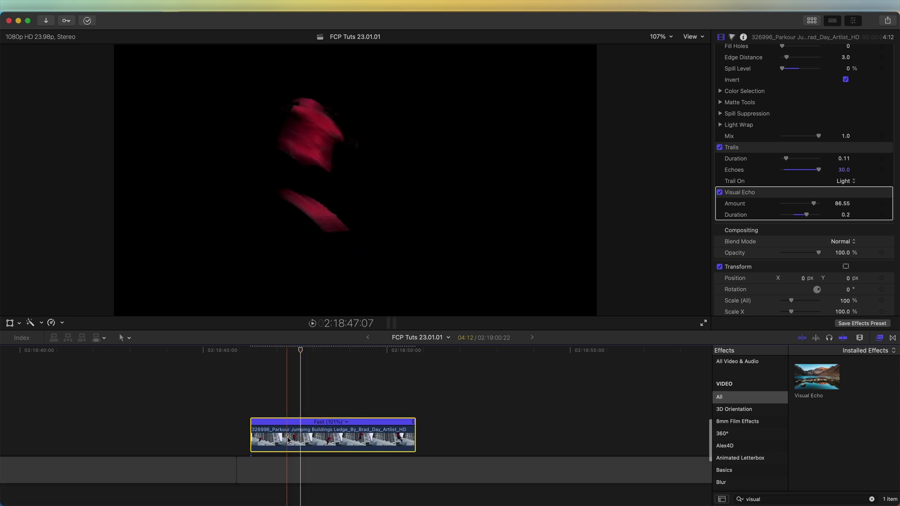
drag(255, 468, 416, 470)
click(887, 20)
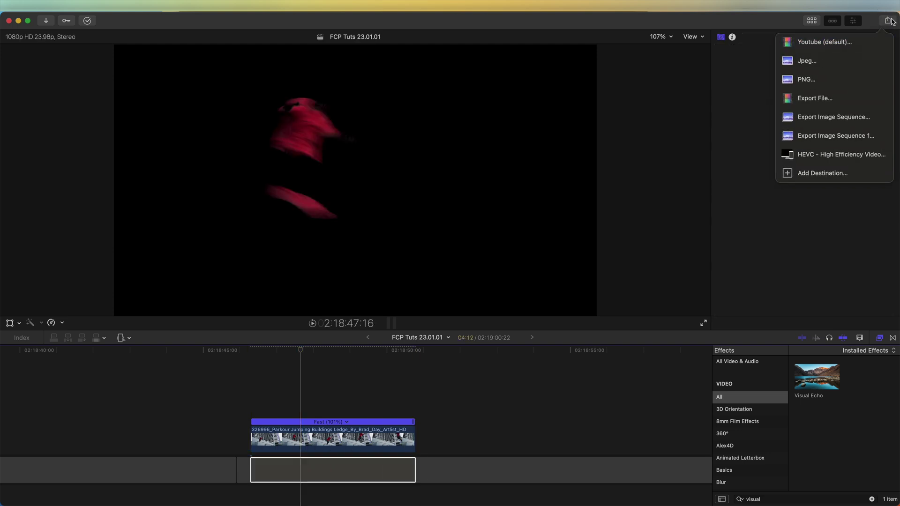
Export the project as a video-only Apple ProRes 4444 file, ignoring the missing-media warning
click(816, 97)
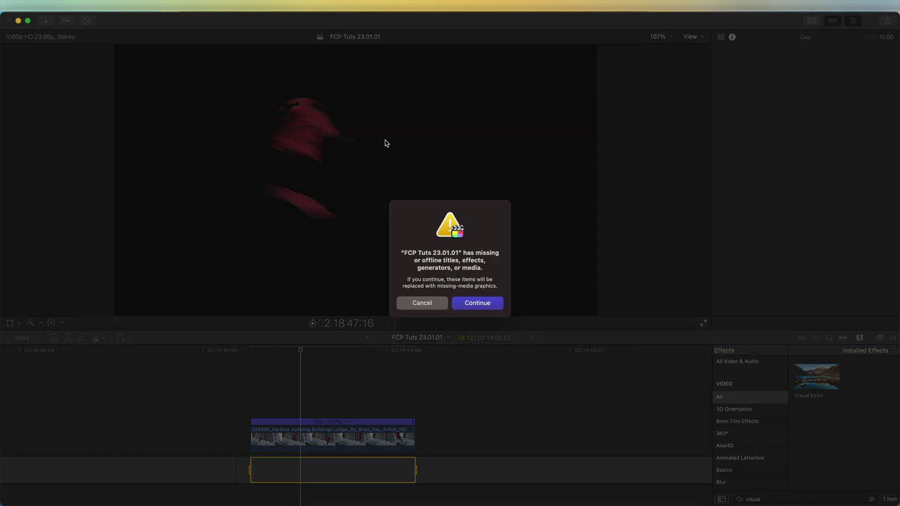
click(486, 305)
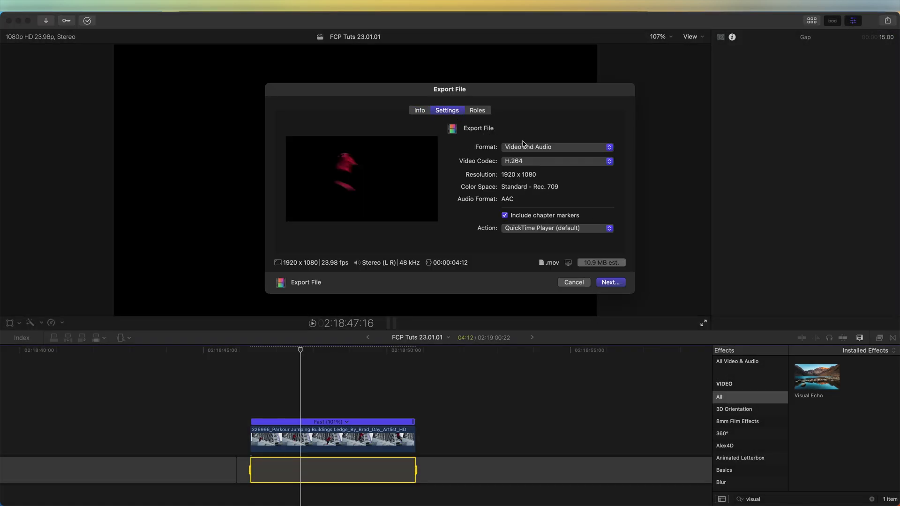
click(528, 149)
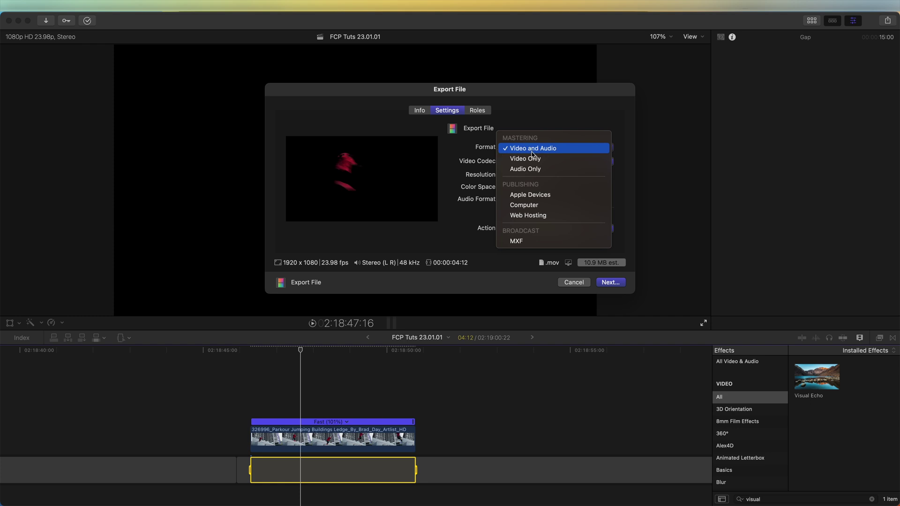
click(525, 159)
click(520, 162)
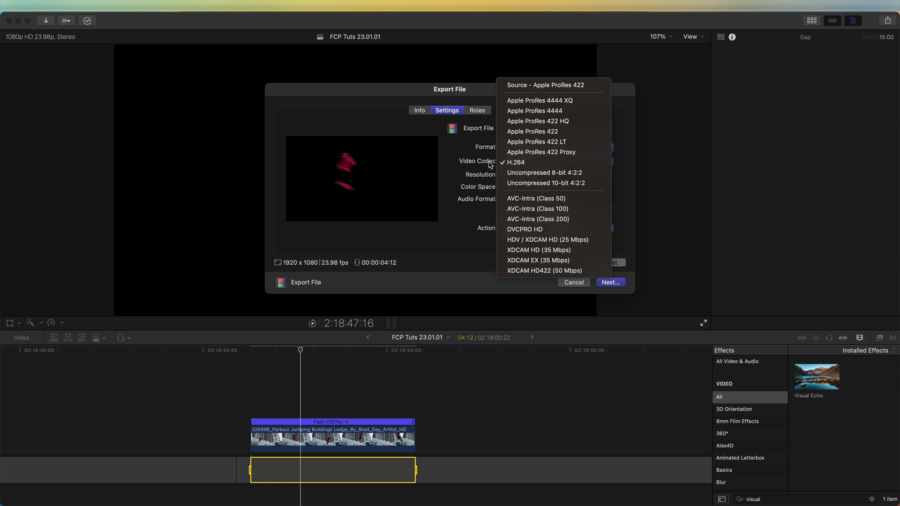
click(561, 112)
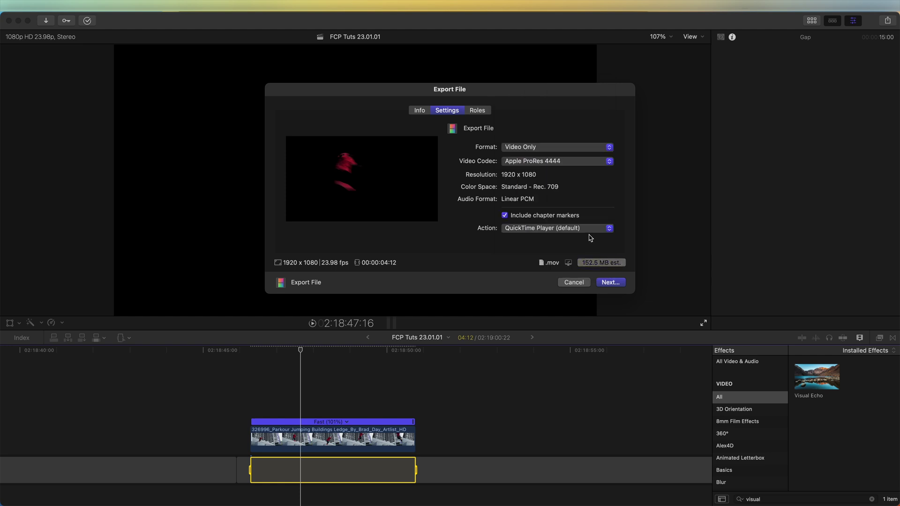
click(610, 282)
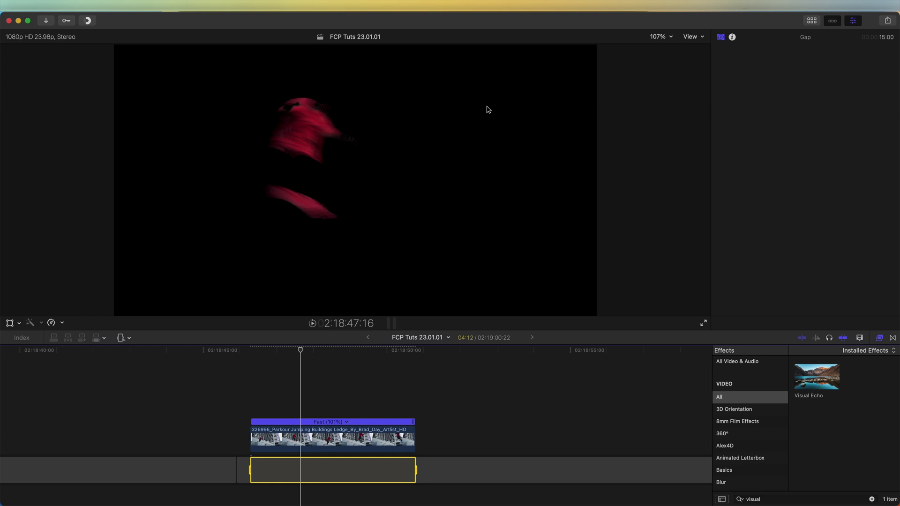
Bring Red Trail.mov from Finder into the timeline above the original shot
key(super+Tab)
click(311, 147)
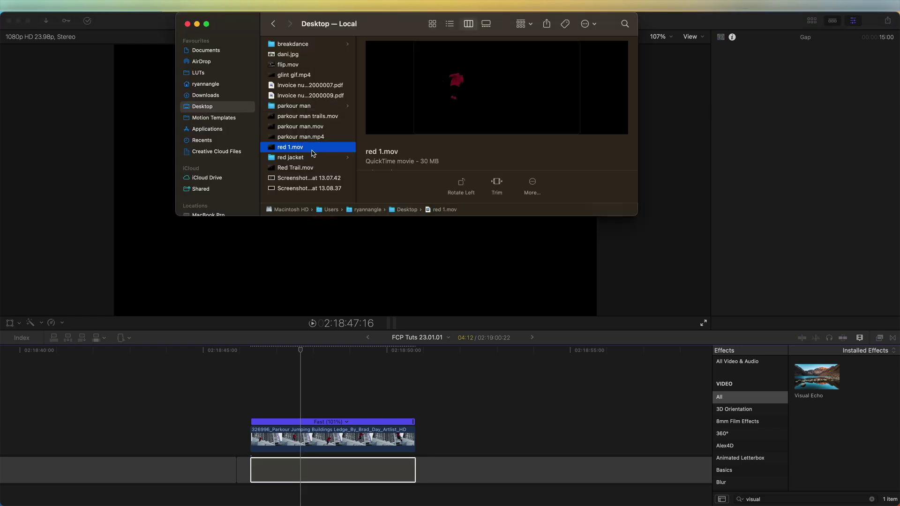
drag(313, 167, 263, 393)
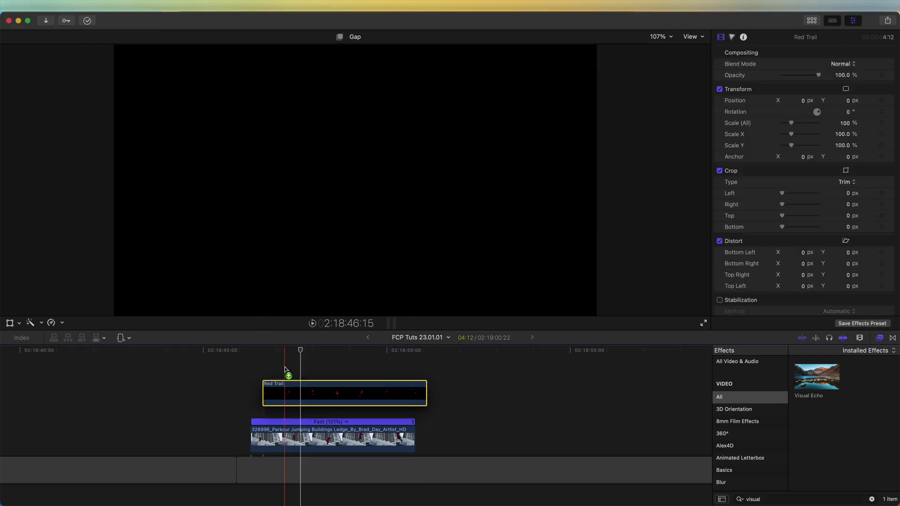
Strip the original clip's effects and reset its speed to Normal (100%)
click(292, 448)
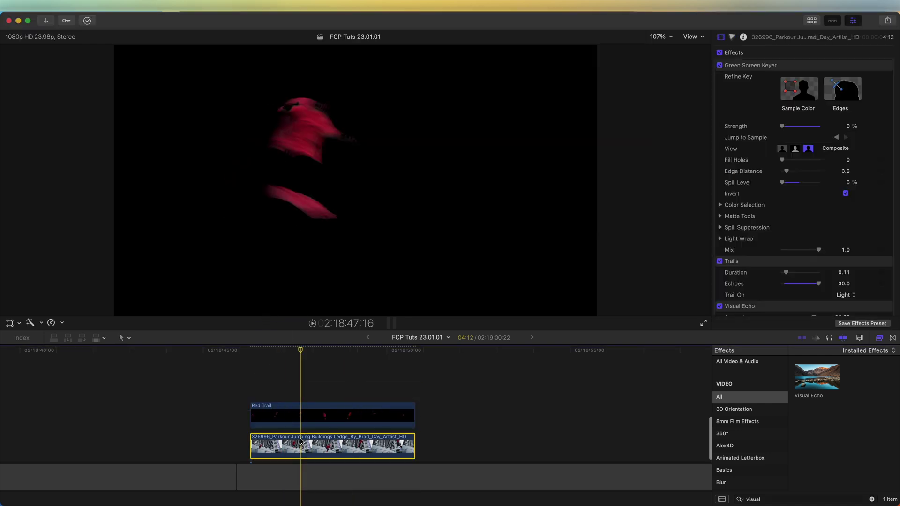
click(746, 67)
key(Delete)
key(Delete)
key(super+r)
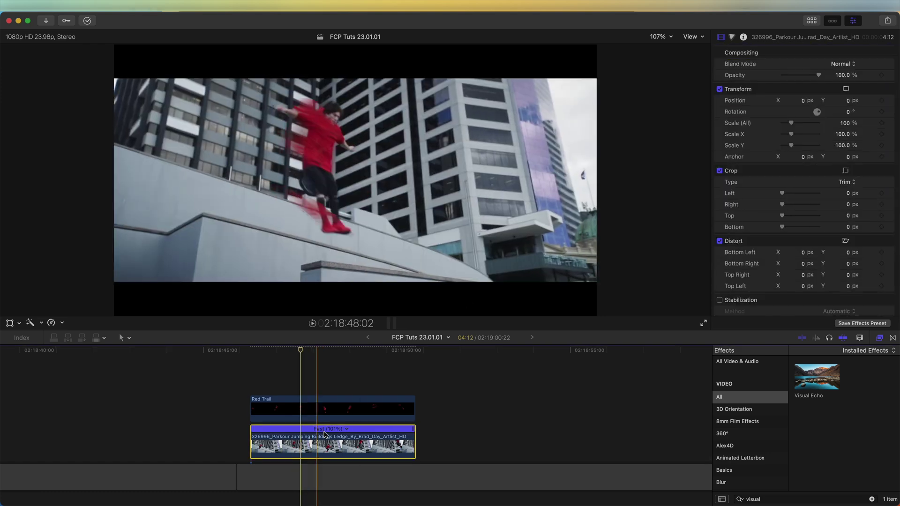
click(347, 429)
click(368, 456)
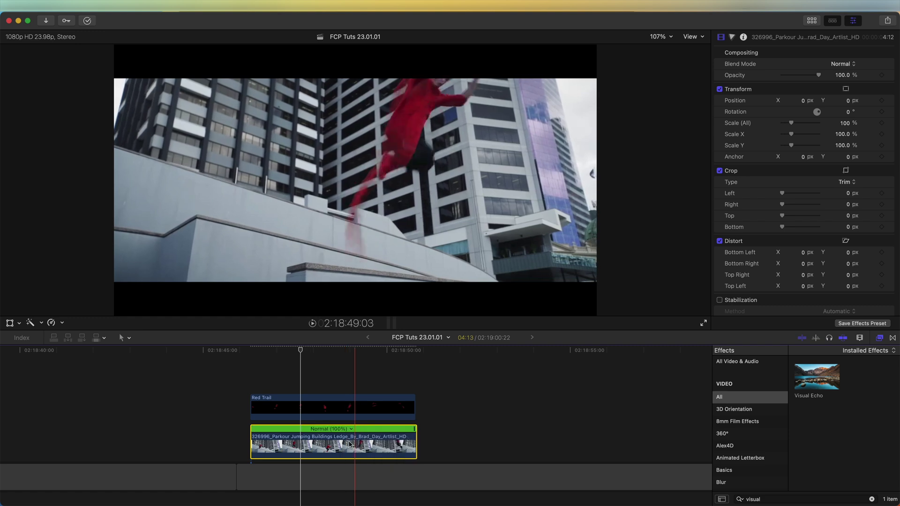
Play back the Red Trail layered over the parkour shot
click(270, 404)
key(space)
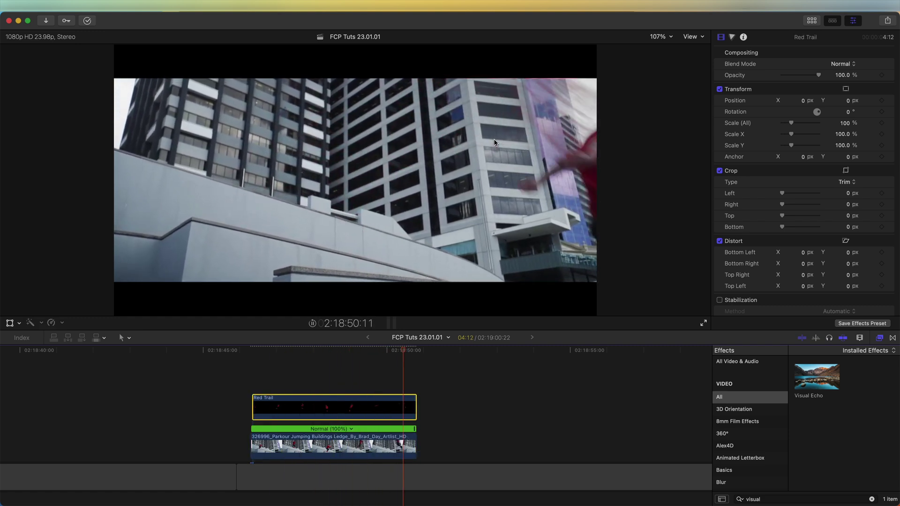
key(space)
Apply Trails to the Red Trail clip with 30 echoes
click(329, 350)
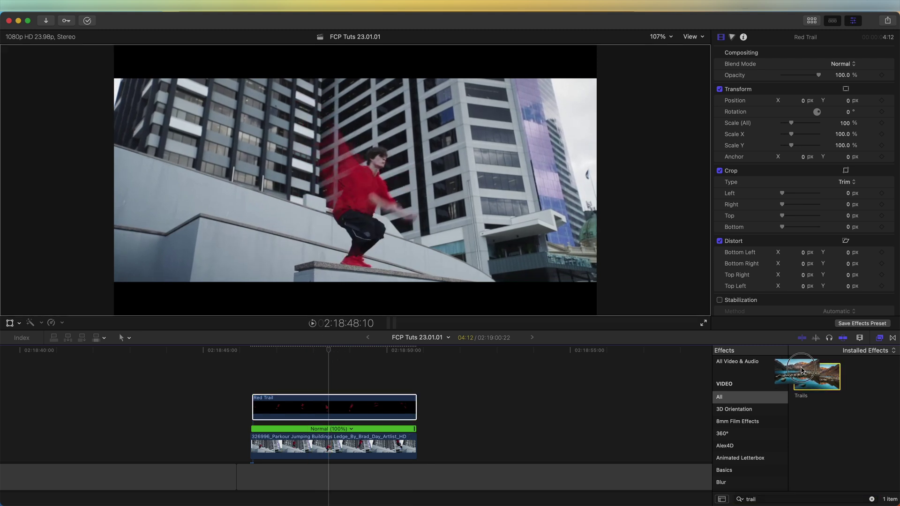
drag(816, 376, 340, 401)
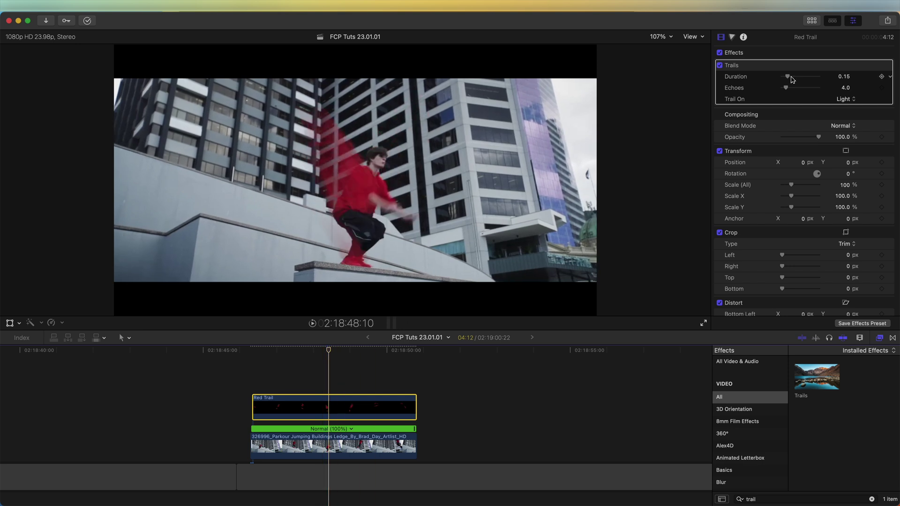
drag(789, 87, 835, 92)
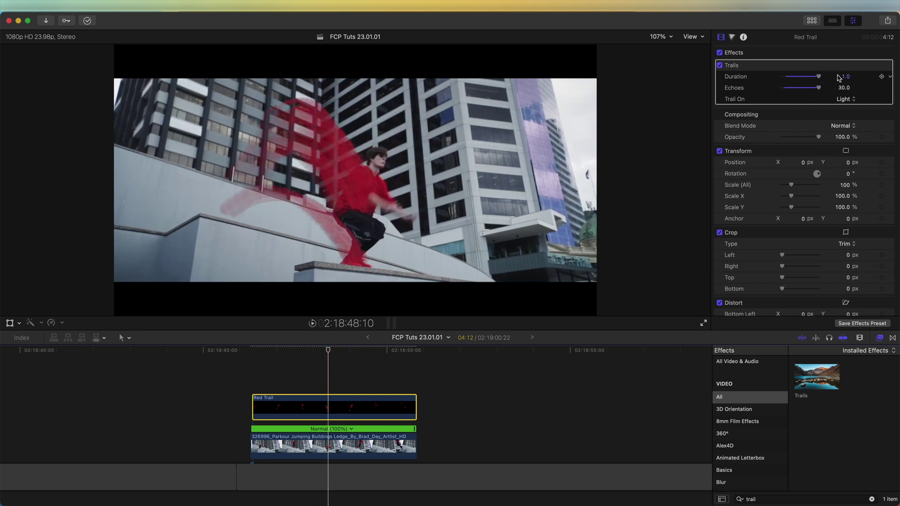
Add Visual Echo to the Red Trail clip at amount 100 and duration 0.3
click(854, 498)
text(visual)
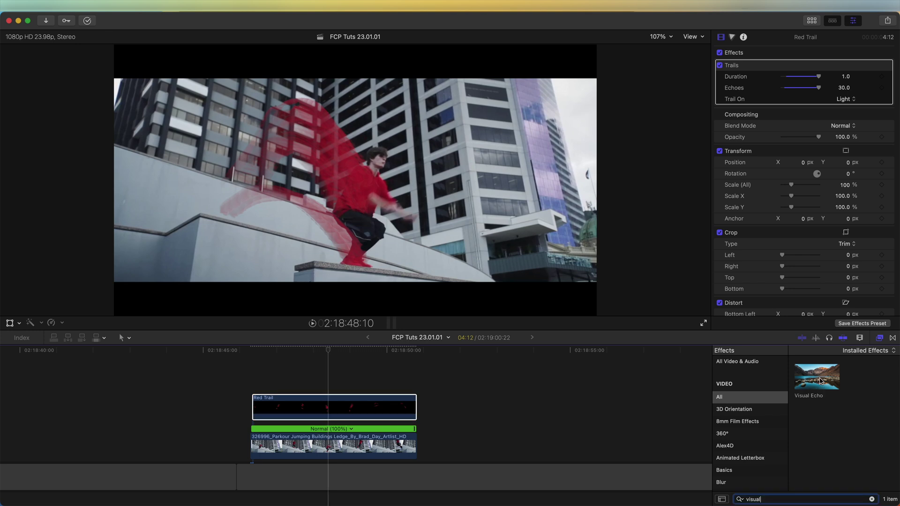
drag(820, 381, 340, 411)
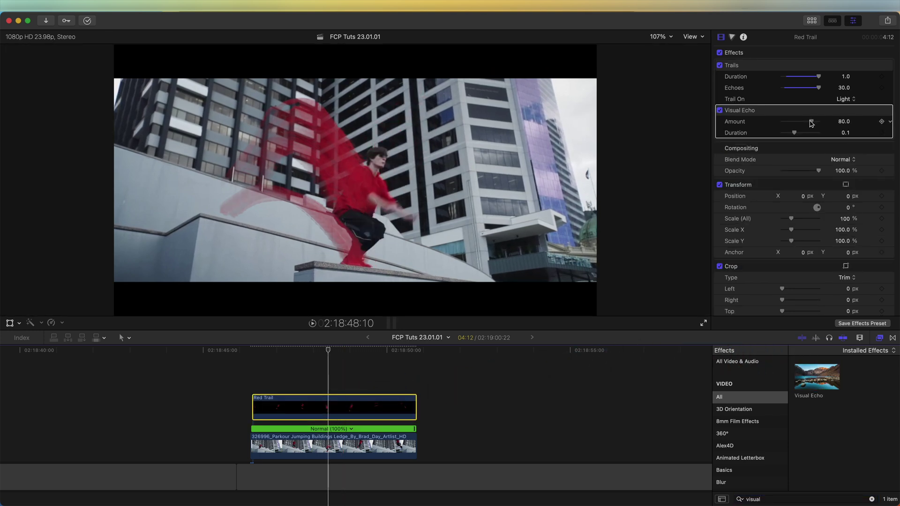
drag(813, 123, 818, 132)
Set the trail's blend mode to Screen and step back one frame
click(842, 160)
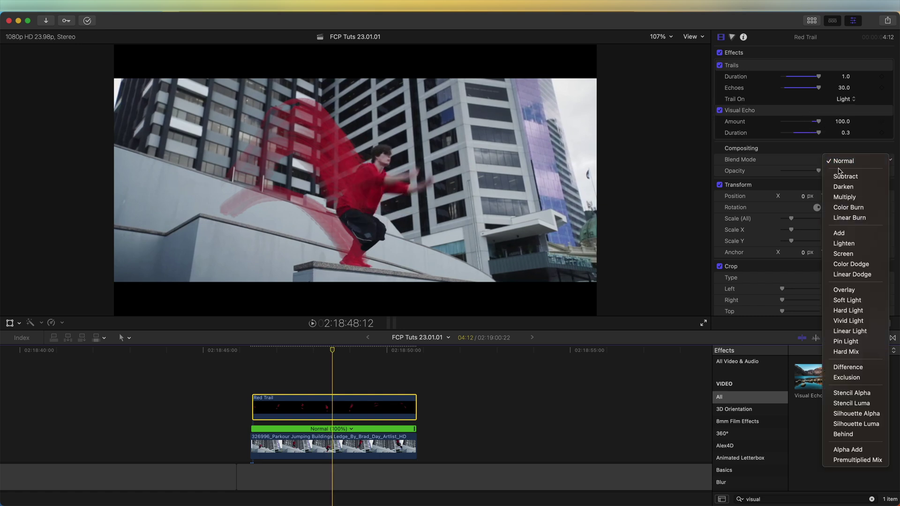
click(843, 254)
key(Left)
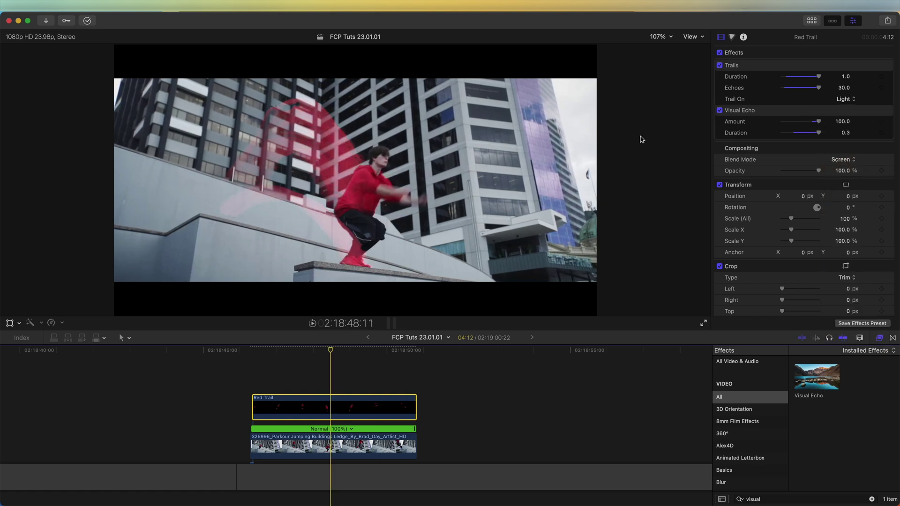
Add a Color Curves correction and brighten the luma curve into an S-curve
click(735, 40)
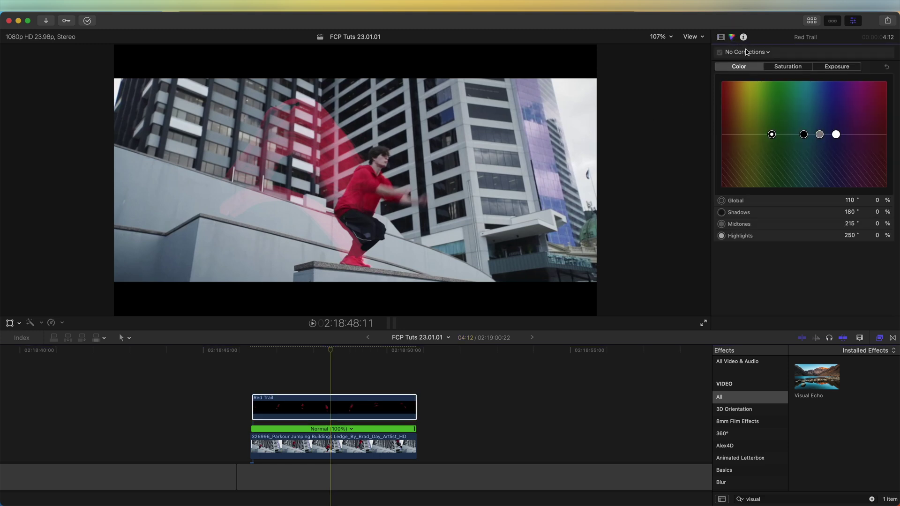
click(746, 52)
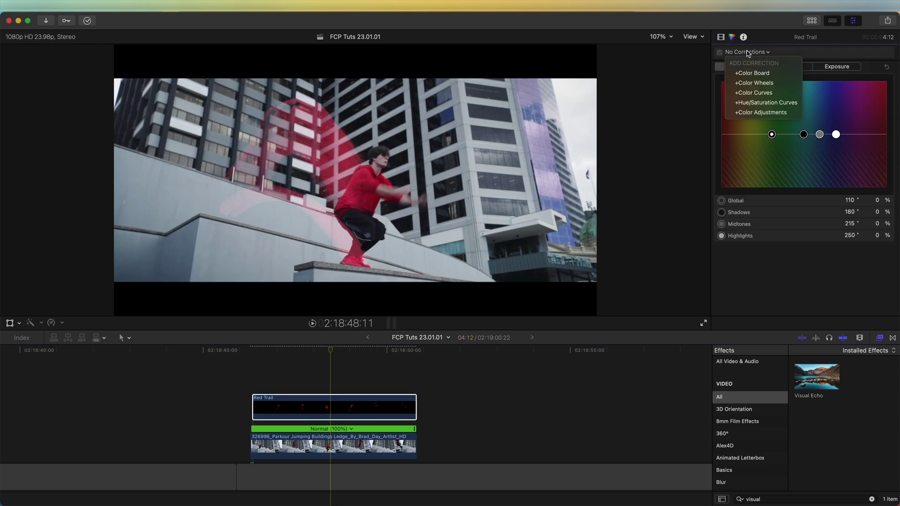
click(732, 97)
scroll(828, 246, down, 3)
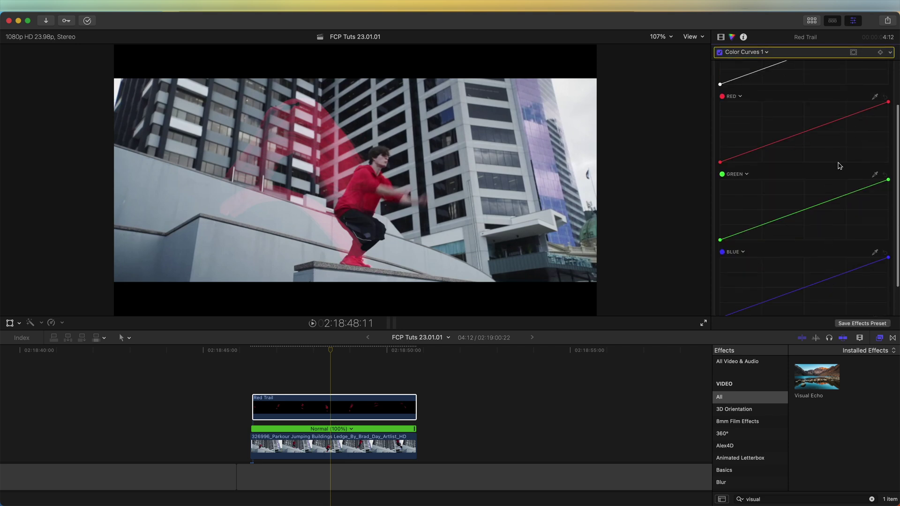
scroll(806, 141, up, 3)
drag(831, 108, 822, 91)
drag(774, 206, 774, 215)
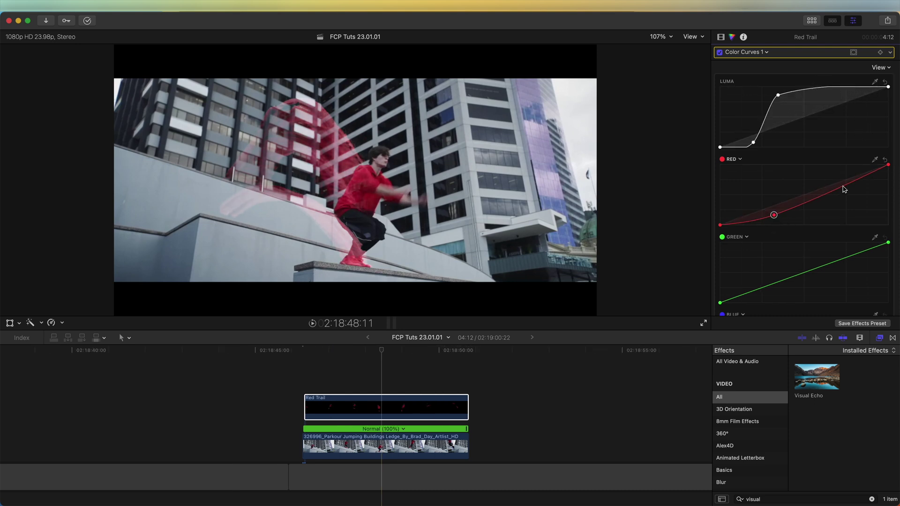
Reshape the red curve by raising and fine-tuning its upper and lower points
drag(844, 189, 841, 175)
drag(774, 216, 787, 216)
mouse_move(841, 175)
mouse_down()
mouse_move(840, 168)
mouse_move(846, 177)
mouse_move(830, 178)
mouse_up()
drag(777, 95, 795, 100)
scroll(751, 297, down, 3)
drag(751, 297, 767, 141)
click(826, 174)
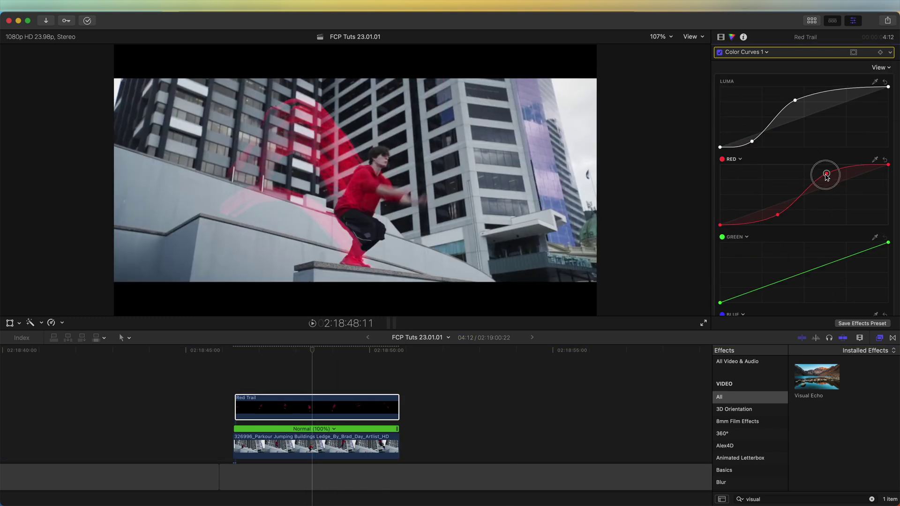
Adjust the blue curve and apply the Glint effect to the Red Trail clip
scroll(826, 176, down, 3)
drag(750, 235, 750, 211)
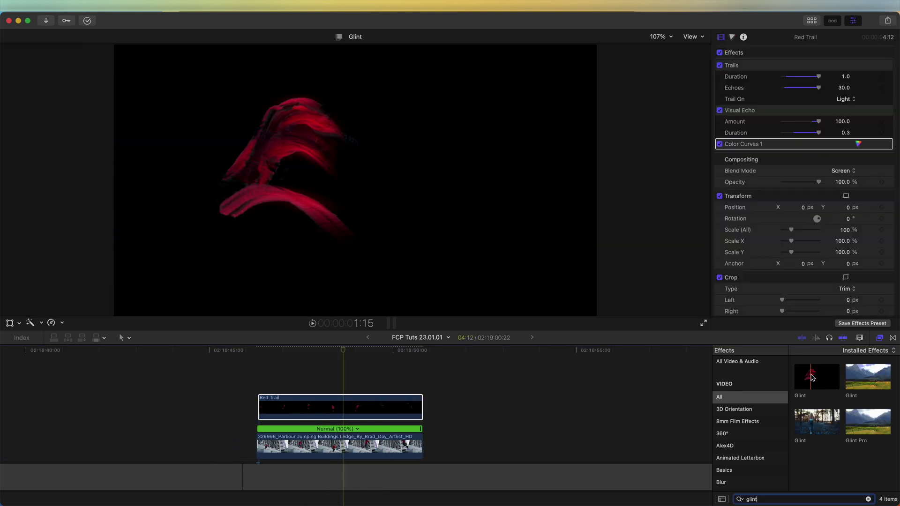
click(807, 371)
double_click(808, 372)
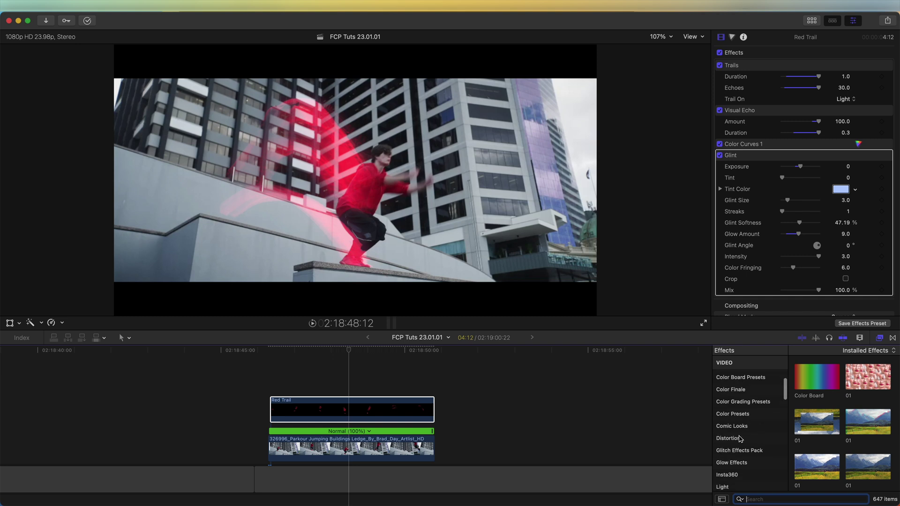
Add the Underwater distortion to Red Trail with Size 10, Speed 3.94, Refraction 30
click(740, 439)
scroll(808, 417, down, 6)
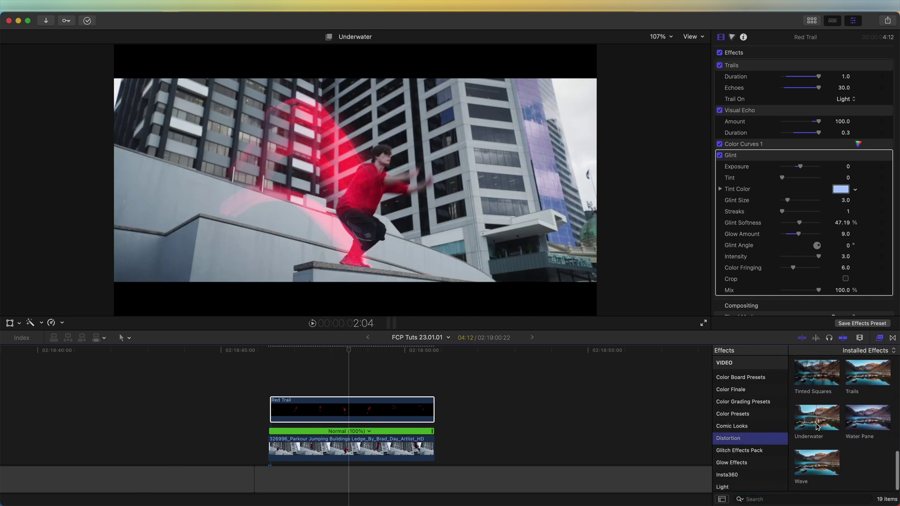
drag(808, 416, 356, 407)
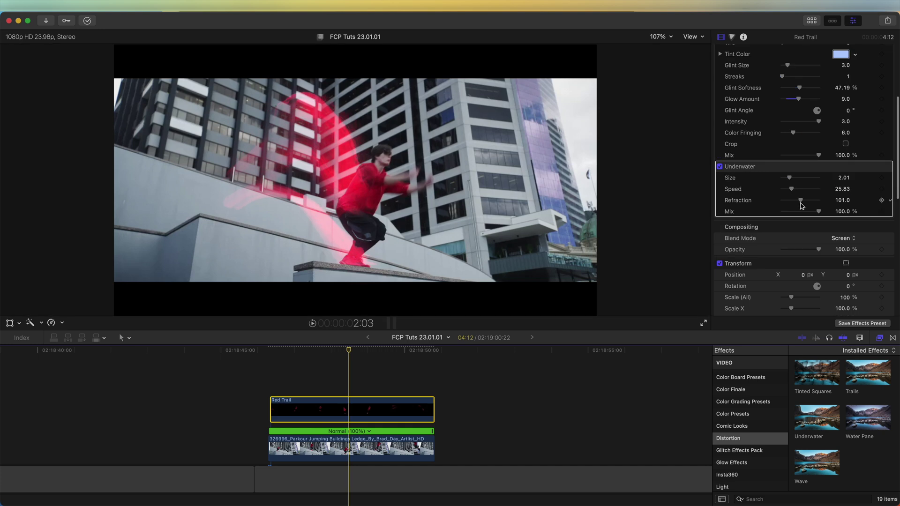
mouse_move(801, 203)
mouse_down()
mouse_move(783, 191)
mouse_move(823, 182)
mouse_move(789, 200)
mouse_up()
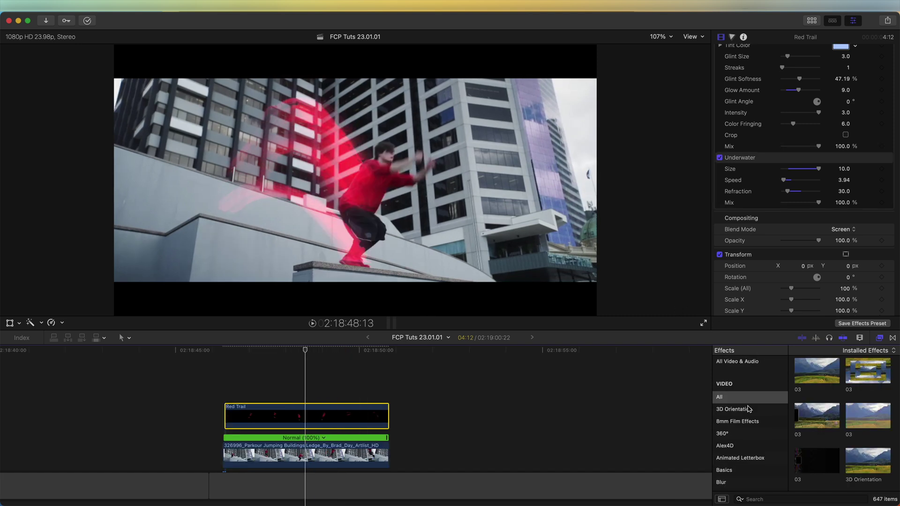
Add Edges from RN Effects Expansion Pack to Red Trail and lower its Mix to 44.77%
scroll(753, 414, down, 15)
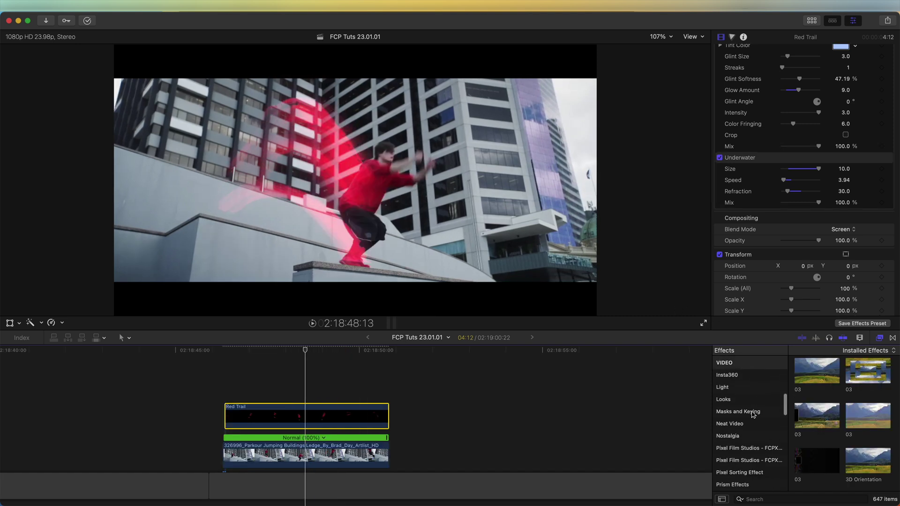
scroll(752, 415, down, 5)
click(754, 441)
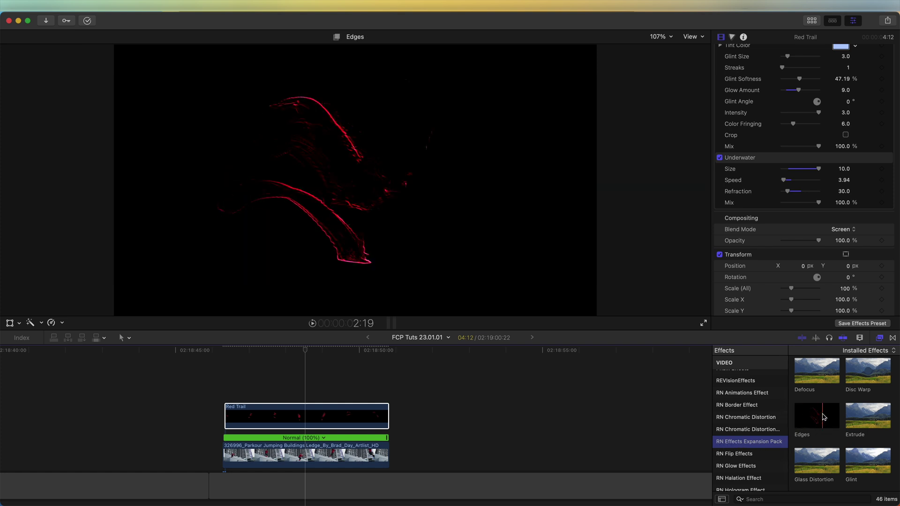
scroll(825, 422, up, 5)
scroll(829, 438, down, 5)
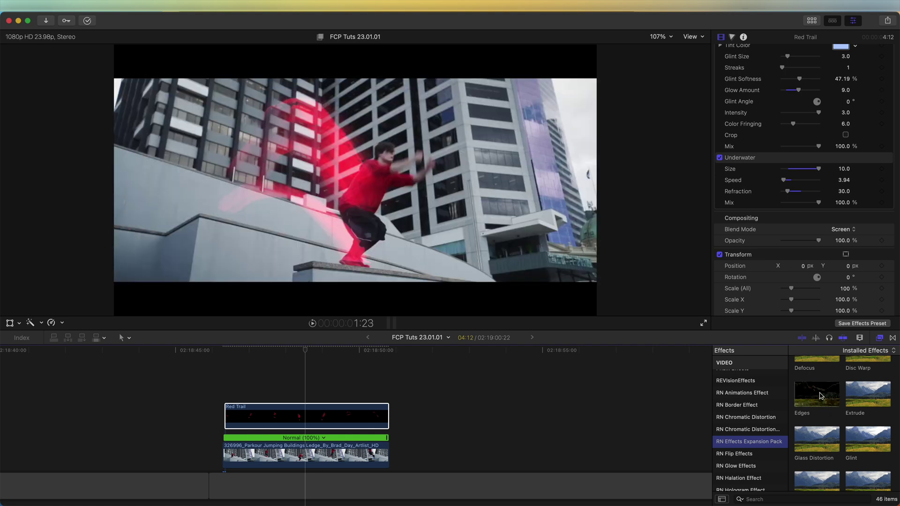
drag(819, 398, 327, 407)
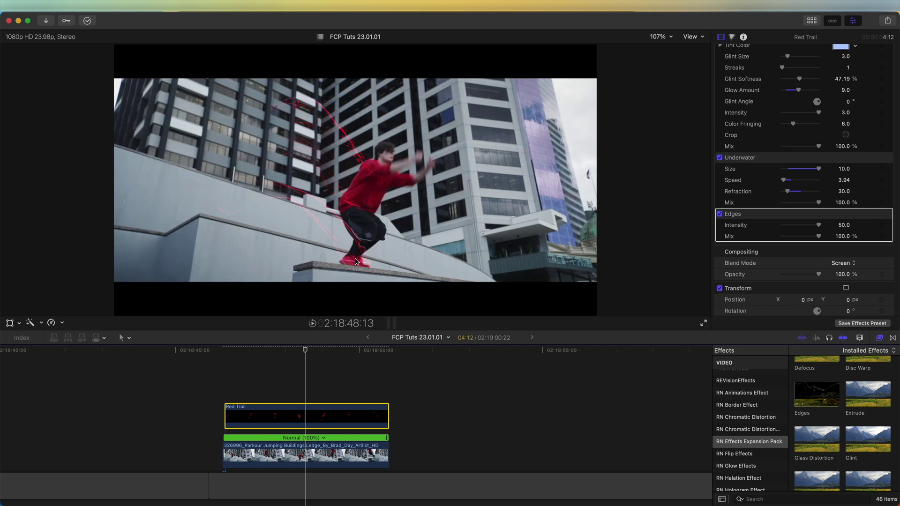
click(800, 236)
mouse_move(800, 240)
mouse_down()
mouse_move(782, 239)
mouse_move(800, 240)
mouse_up()
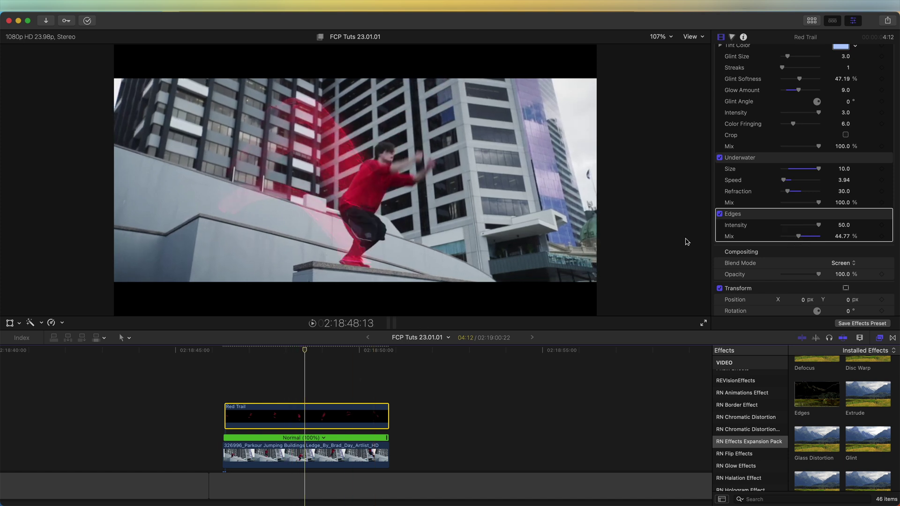
Retune the Red Trail's red and blue colour curves so the trail glows pinker
scroll(290, 370, right, 2)
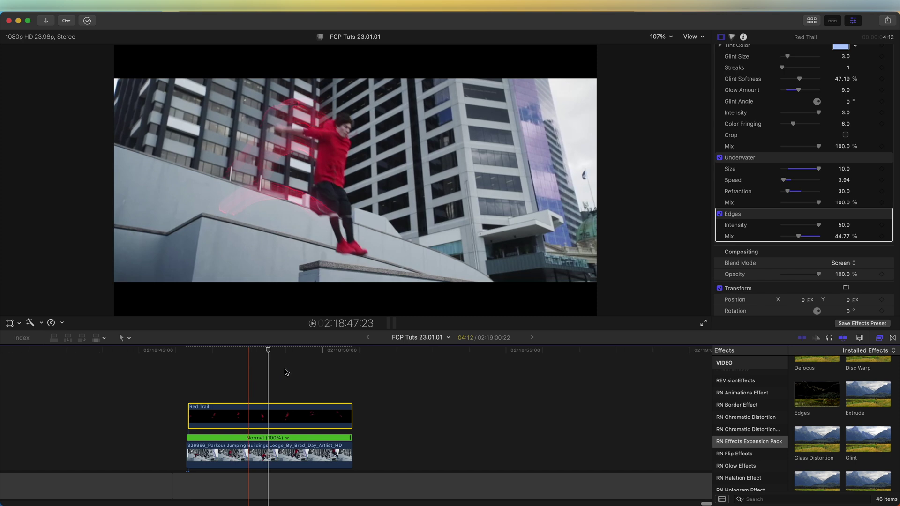
key(super+6)
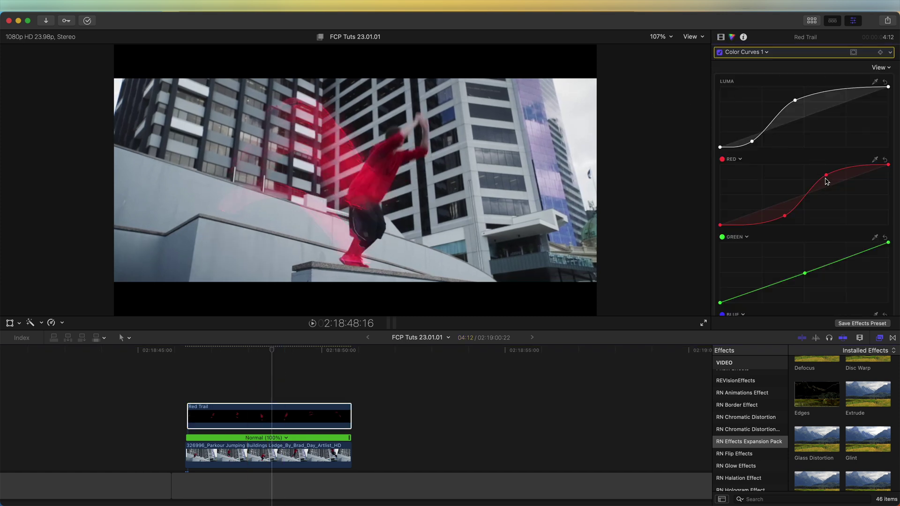
mouse_move(784, 217)
mouse_down()
mouse_move(759, 215)
mouse_move(804, 229)
mouse_move(779, 214)
mouse_up()
scroll(779, 214, down, 3)
mouse_move(816, 283)
mouse_down()
mouse_move(803, 272)
mouse_move(811, 276)
mouse_up()
scroll(811, 277, down, 1)
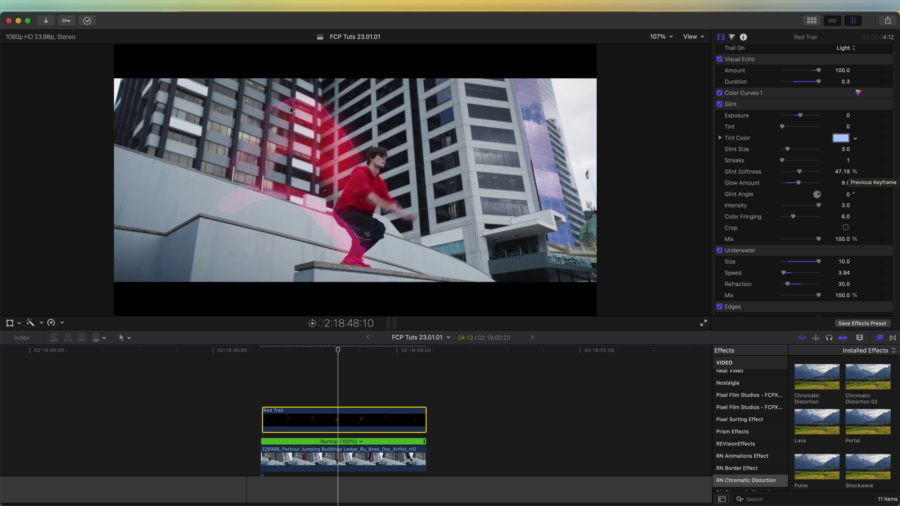
Add RN Chromatic Distortion to the Red Trail clip and select the Parkour footage clip
drag(829, 379, 347, 412)
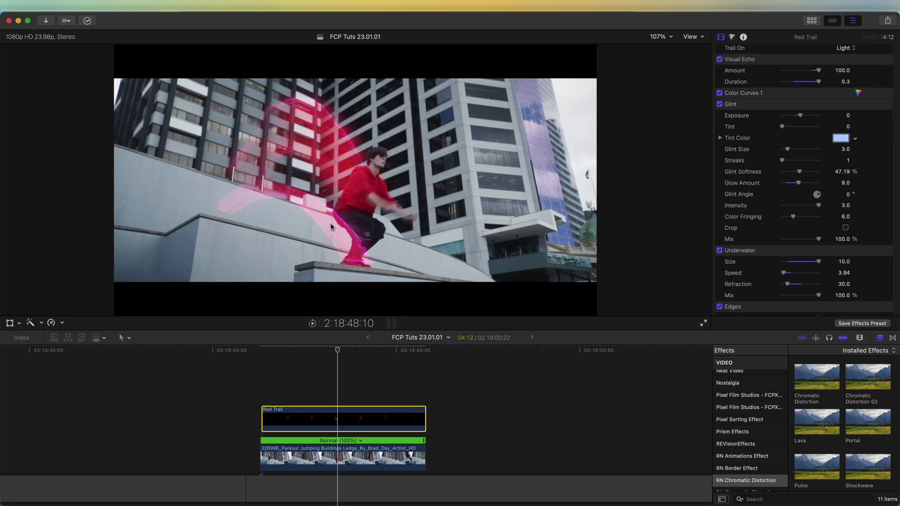
click(409, 350)
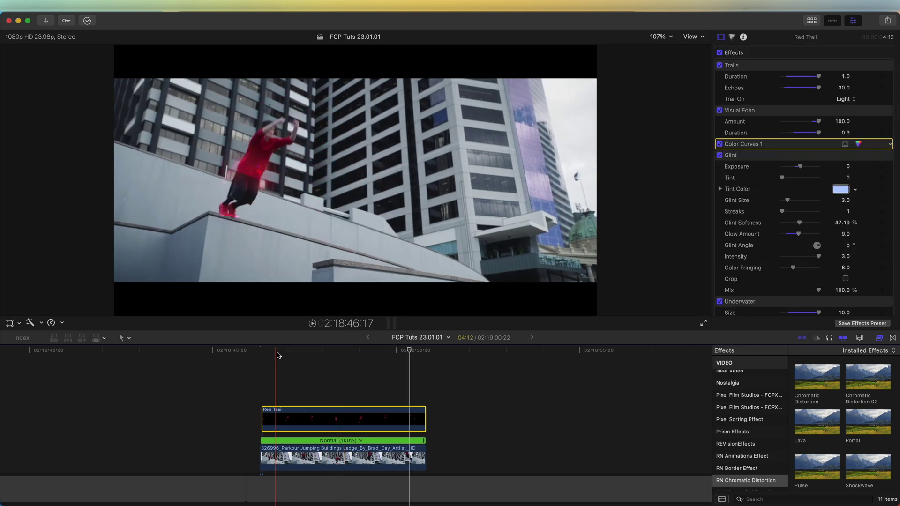
click(333, 351)
click(333, 462)
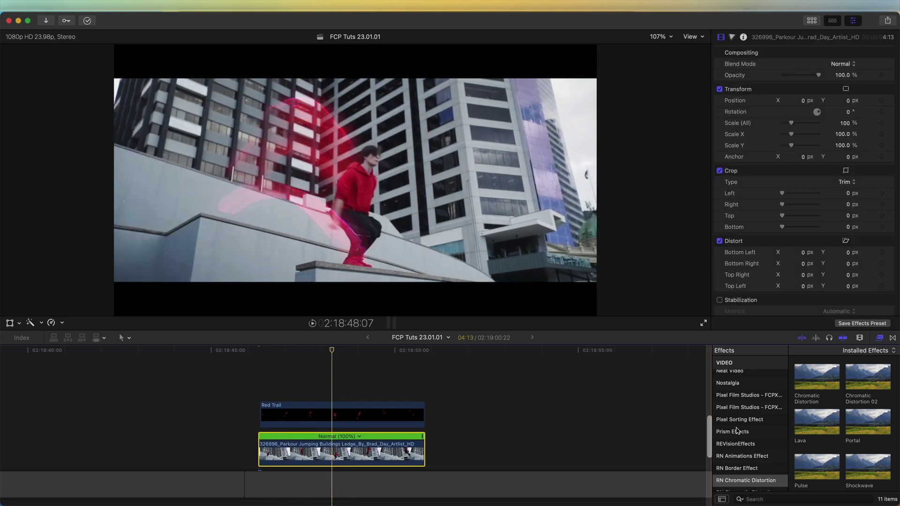
Add a Bump Map from the RN Effects Expansion Pack to the Parkour footage, using Red Trail as its map
scroll(737, 430, down, 3)
click(740, 446)
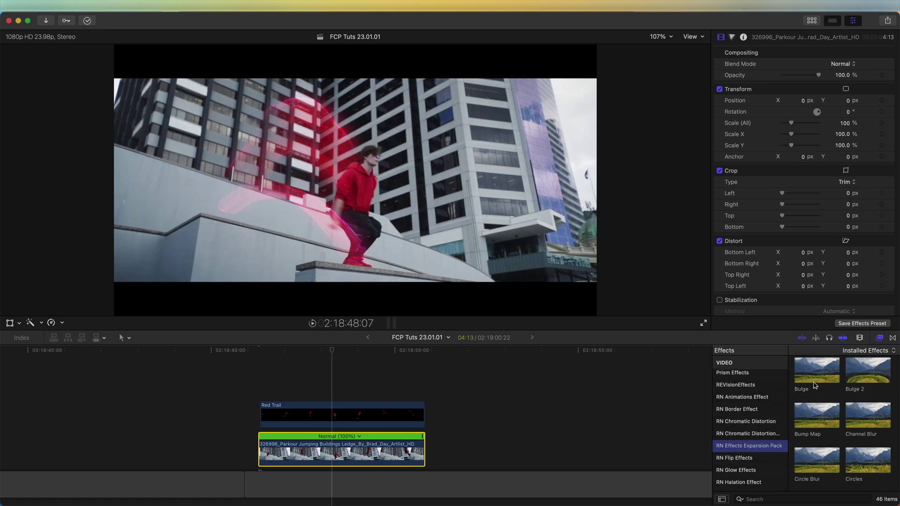
drag(816, 422, 335, 457)
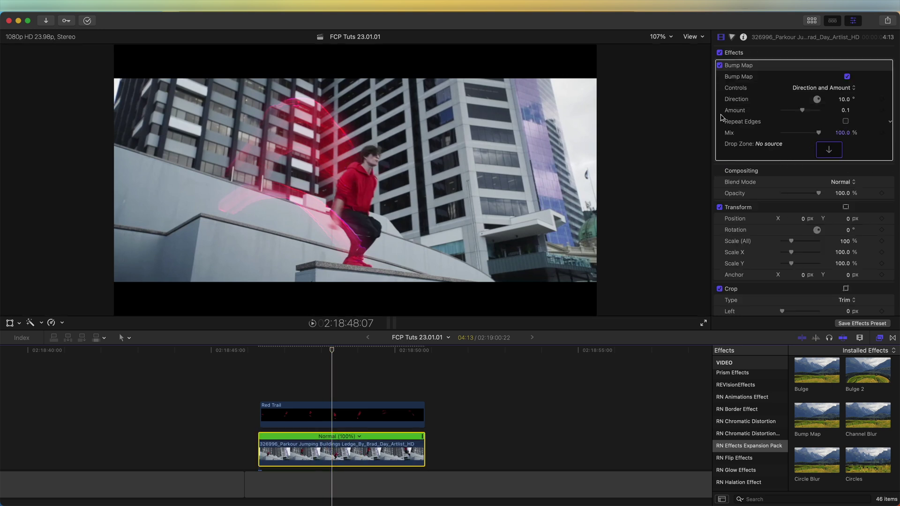
click(829, 149)
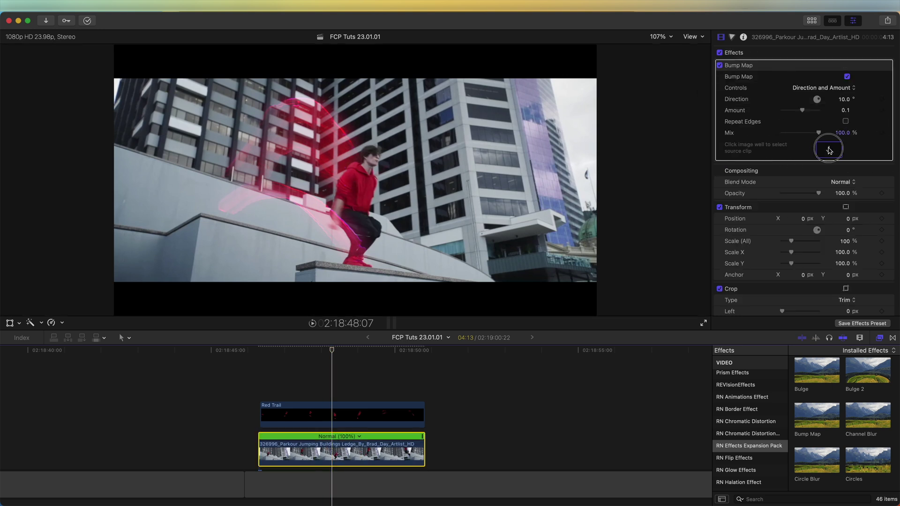
click(333, 417)
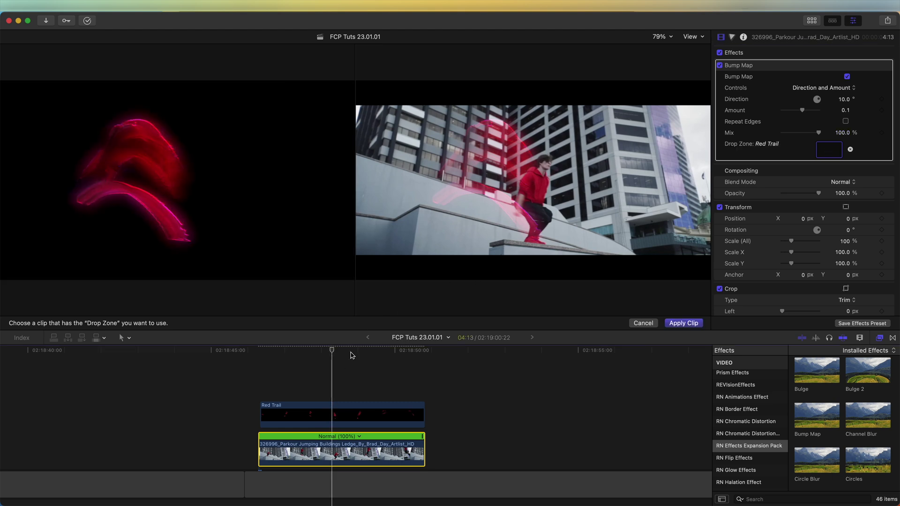
click(682, 323)
Tune the Bump Map's amount and direction, then play back the bump-mapped footage
mouse_move(803, 111)
mouse_down()
mouse_move(828, 113)
mouse_move(820, 111)
mouse_up()
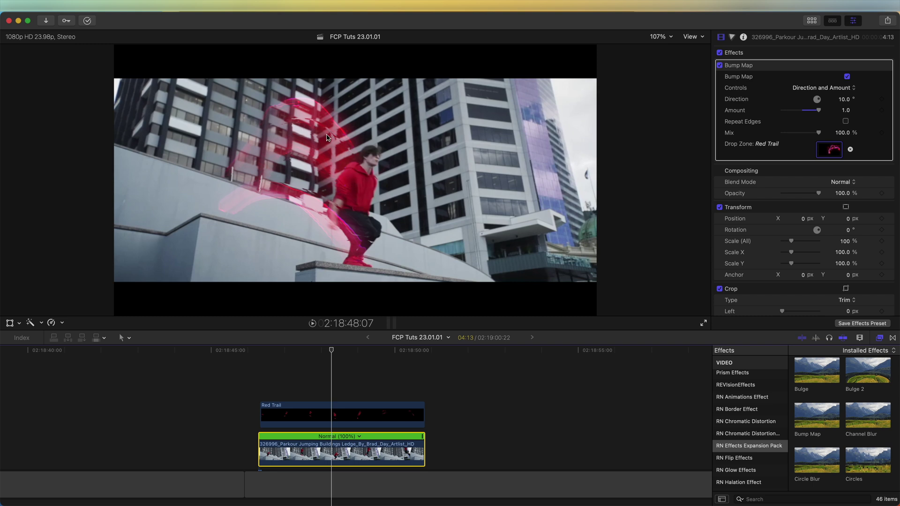
mouse_move(839, 109)
mouse_down()
mouse_move(845, 94)
mouse_move(844, 108)
mouse_up()
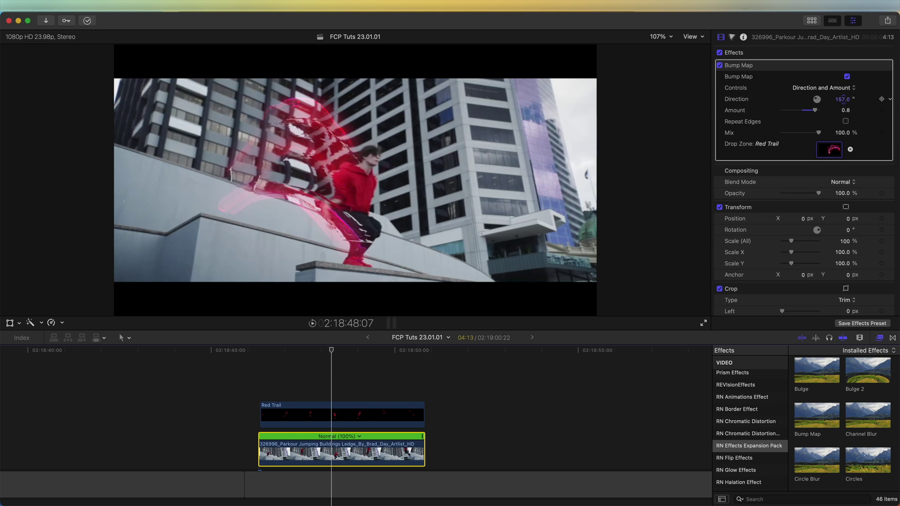
key(space)
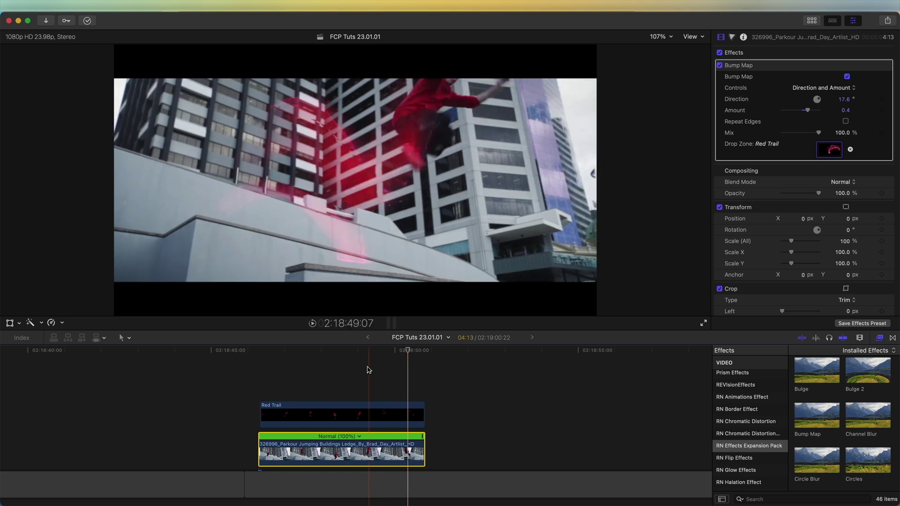
Disable the Red Trail clip with V and stretch a gap clip beneath the Parkour footage
click(337, 417)
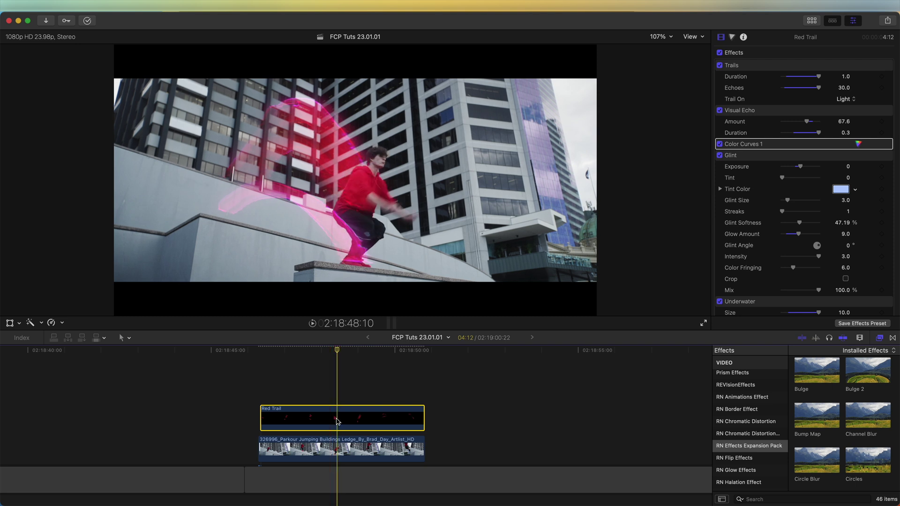
key(v)
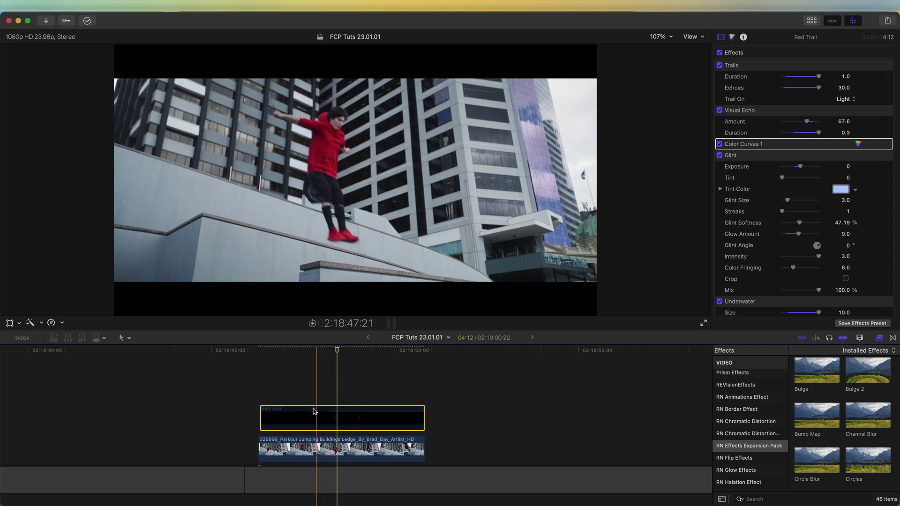
click(340, 449)
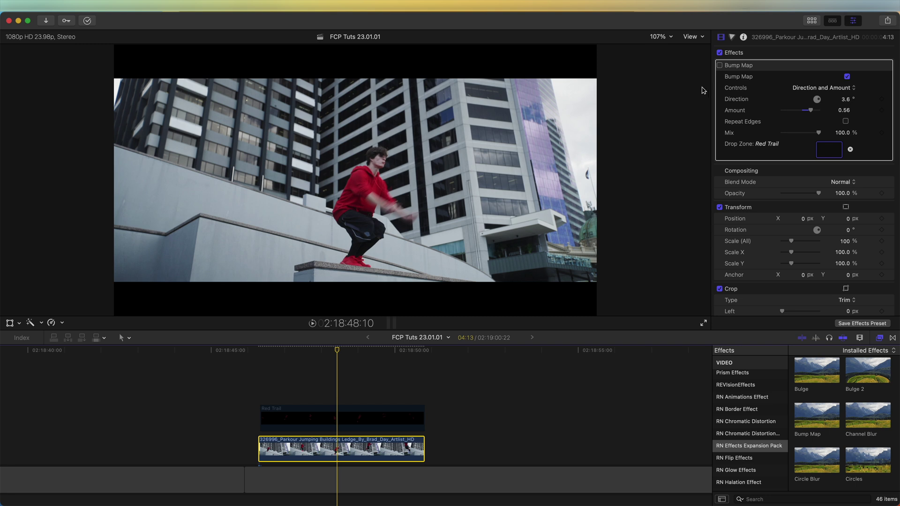
drag(260, 476, 432, 475)
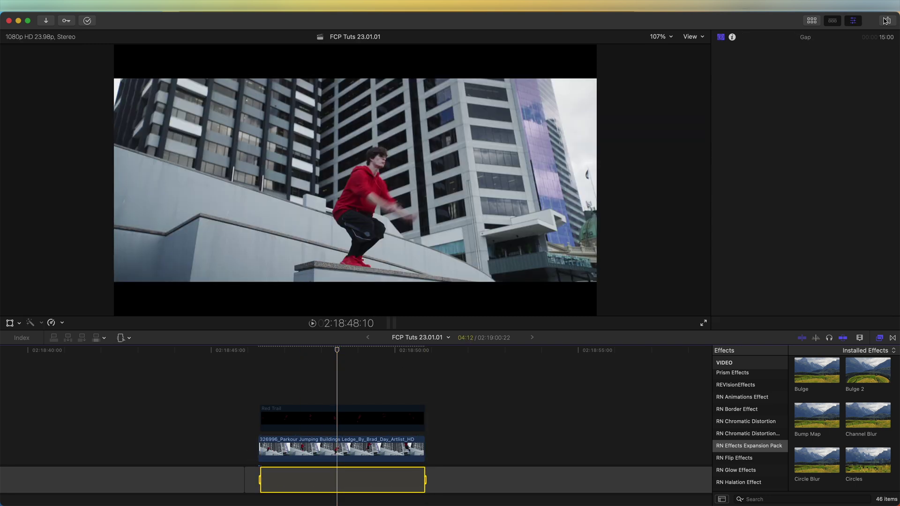
Add an Image Sequence share destination and start exporting with Export Image Sequence 2
click(889, 21)
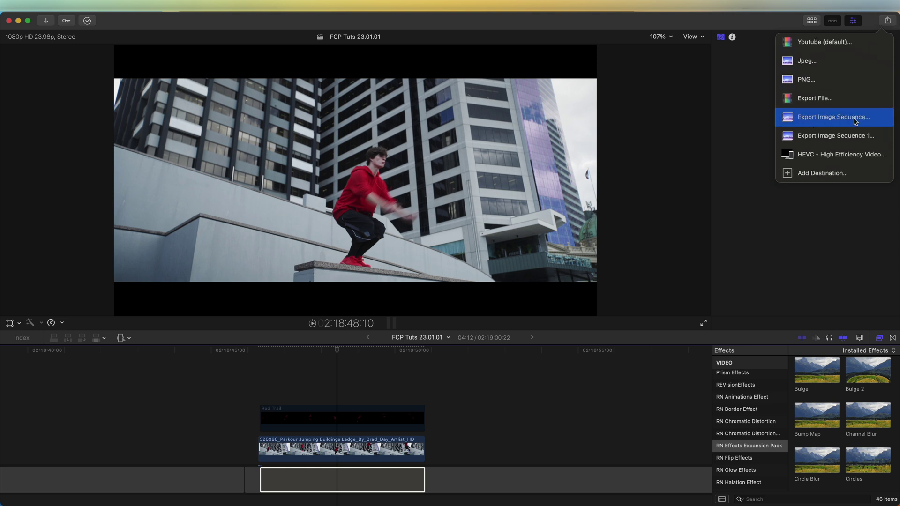
click(815, 175)
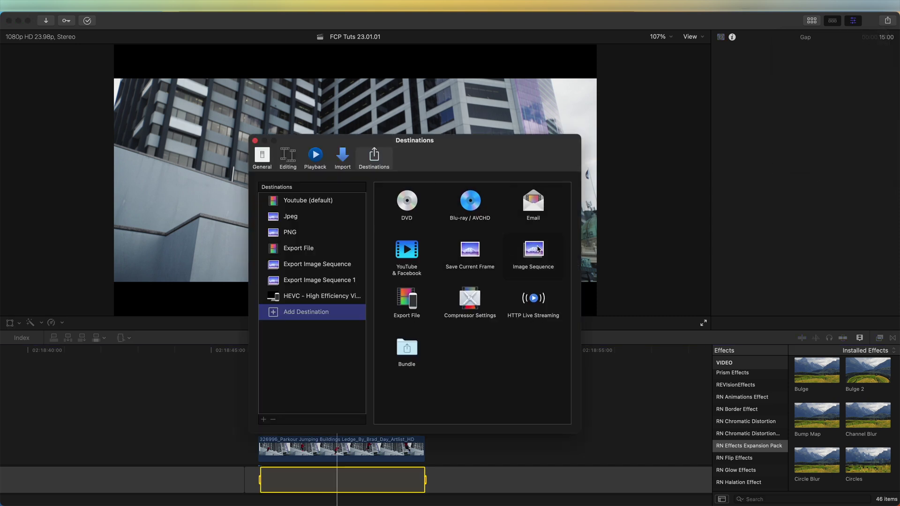
drag(536, 253, 305, 244)
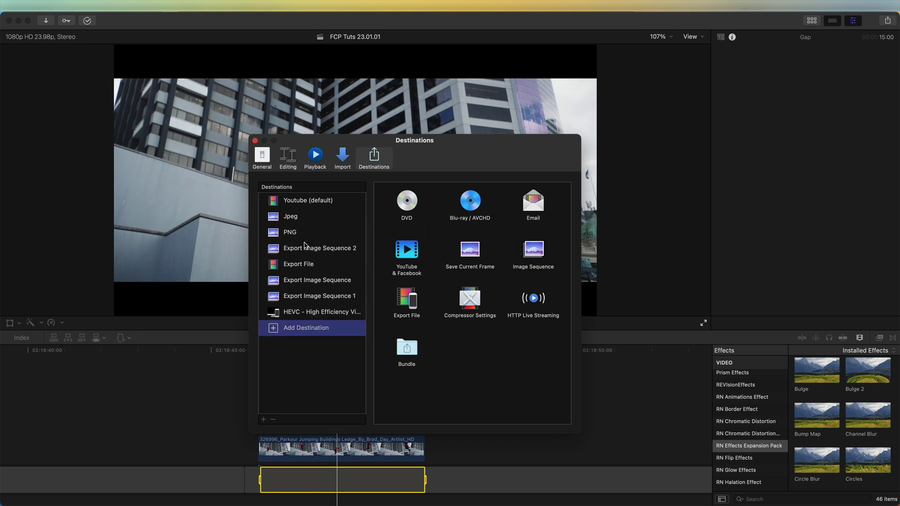
click(254, 141)
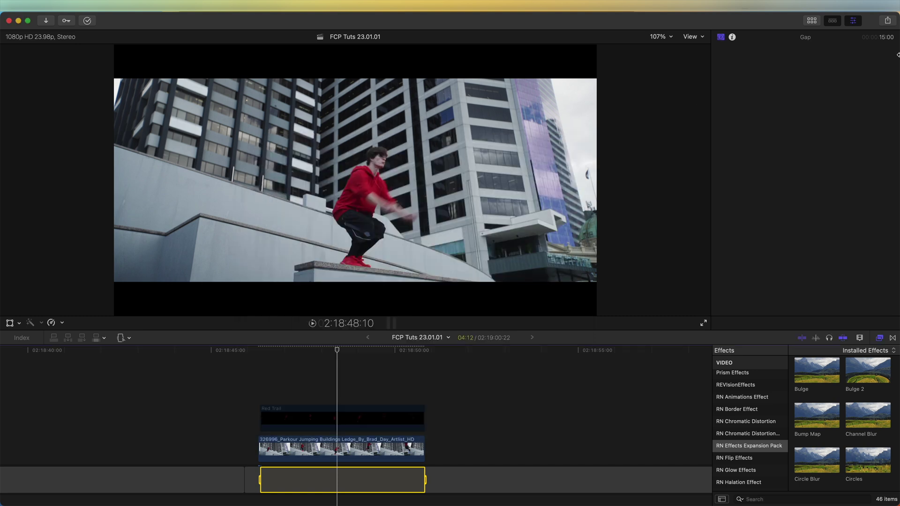
click(887, 20)
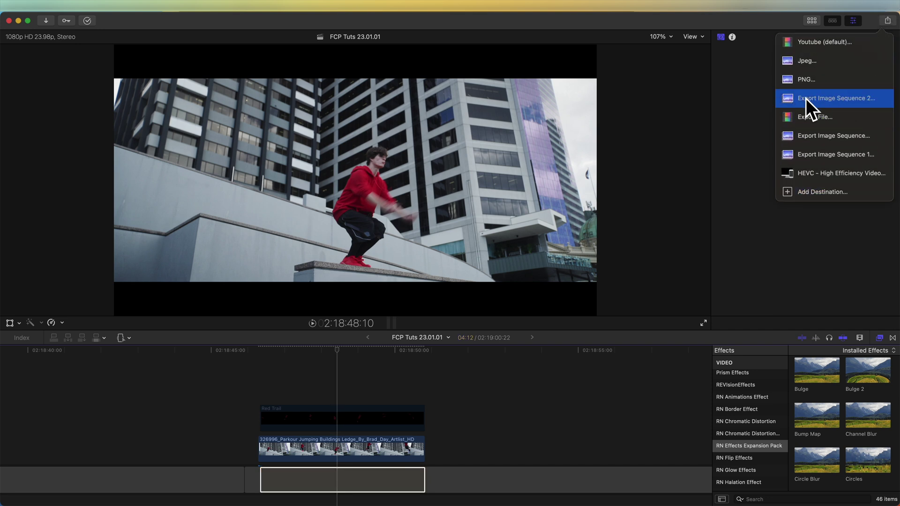
click(837, 99)
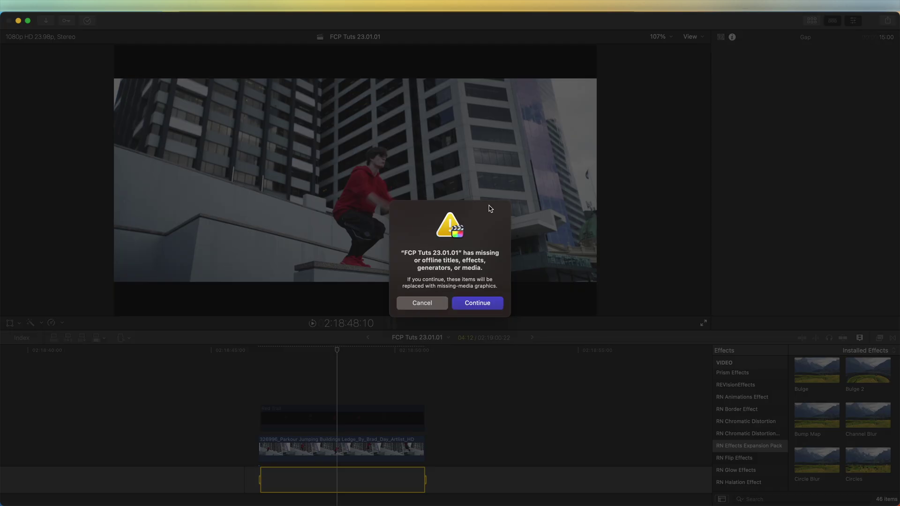
Continue past the missing-media warning and export the frames as PNG Image into the Red Trail folder
click(483, 303)
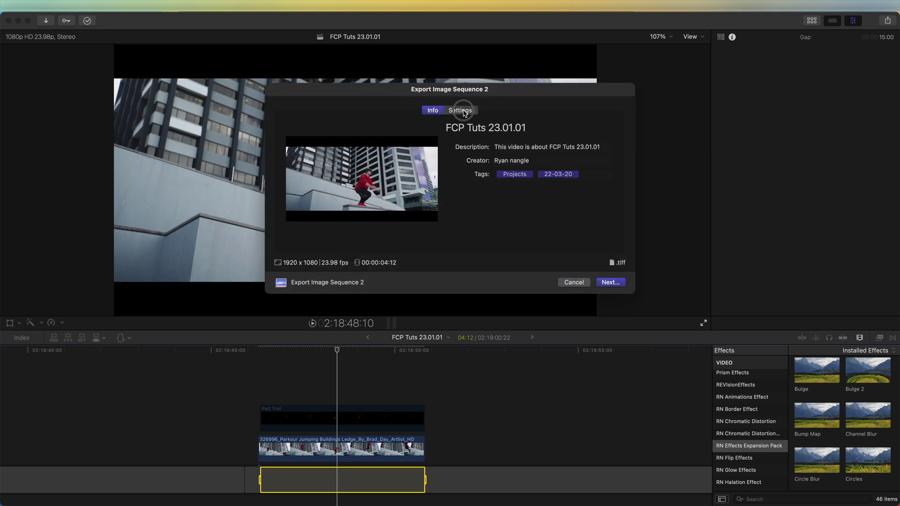
click(464, 111)
click(534, 145)
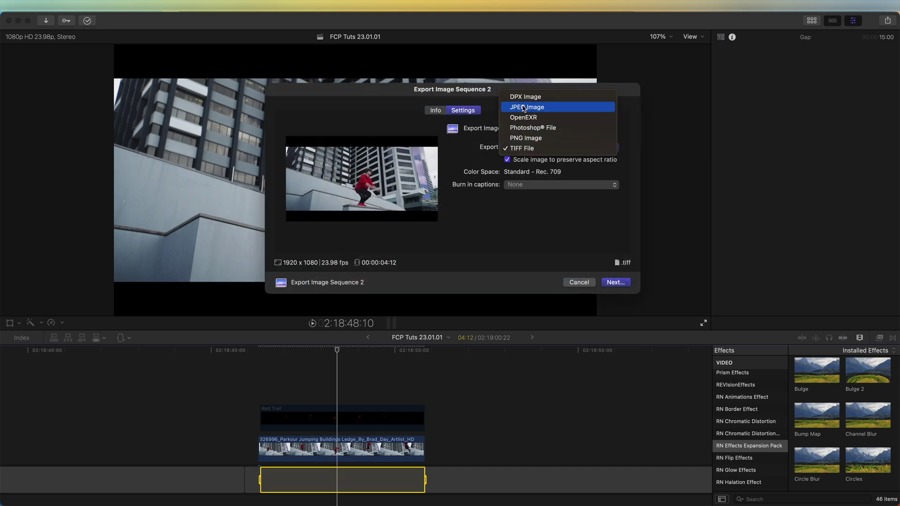
click(531, 138)
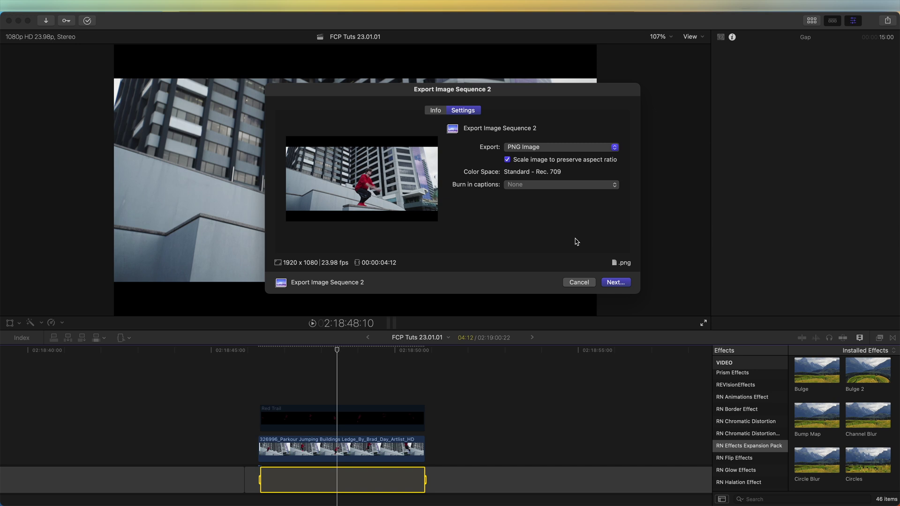
click(615, 282)
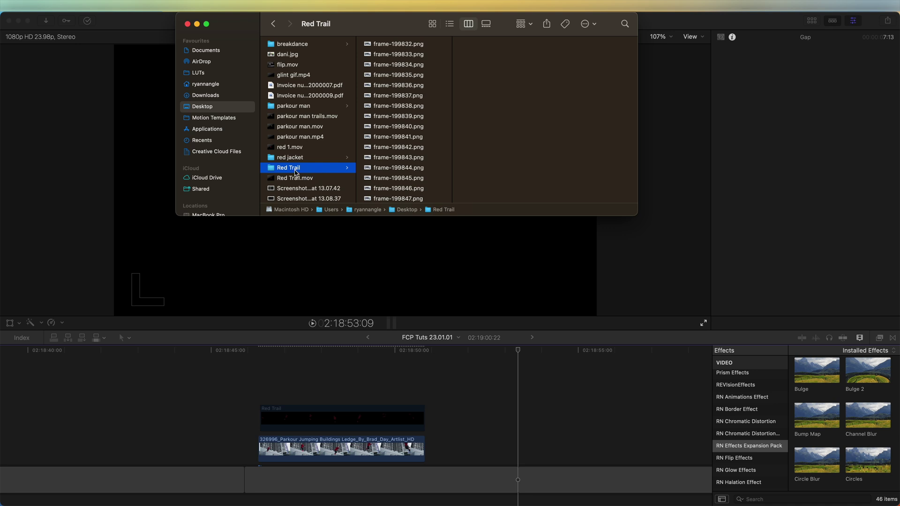
Select all 108 exported frame PNGs in the Red Trail folder and open them in Preview
scroll(430, 127, down, 3)
drag(448, 80, 448, 188)
click(397, 61)
scroll(428, 80, up, 10)
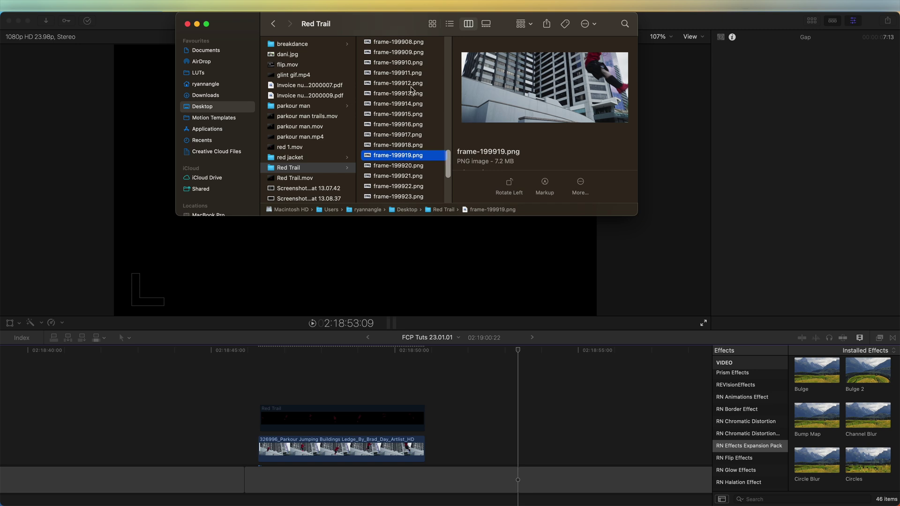
scroll(427, 79, down, 10)
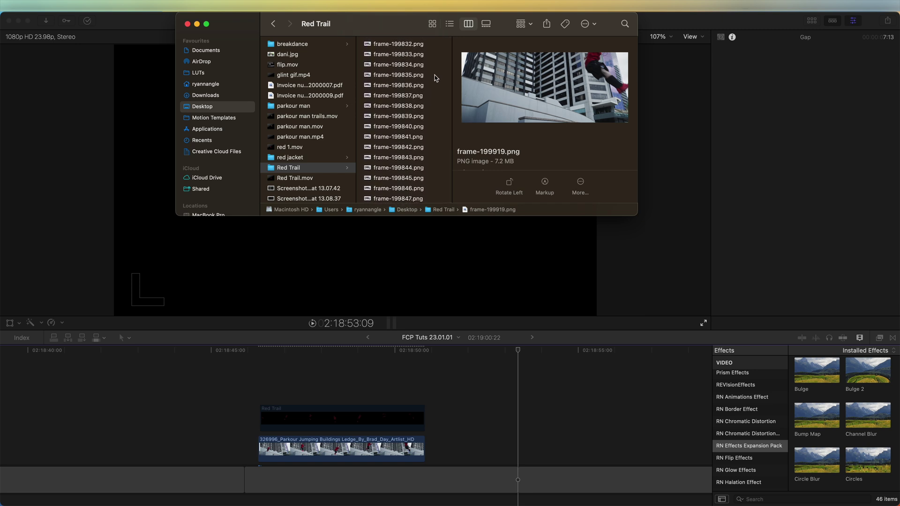
key(super+a)
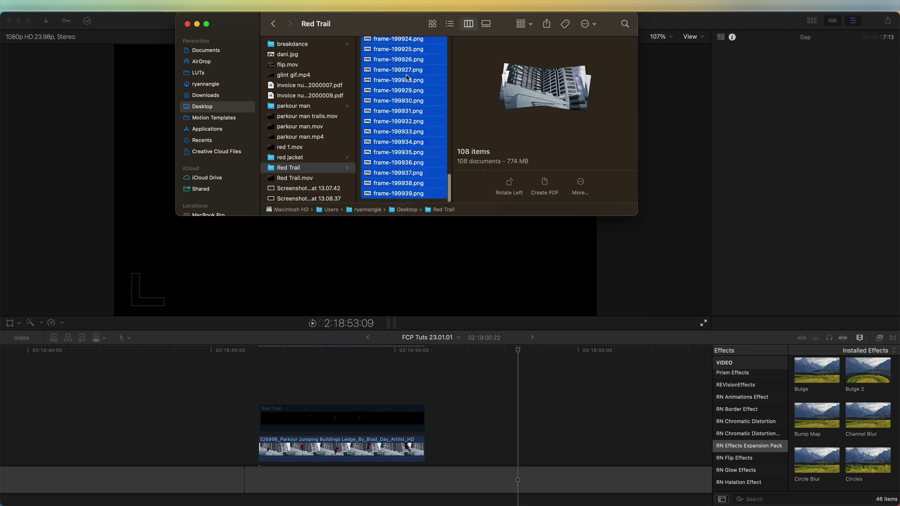
right_click(432, 73)
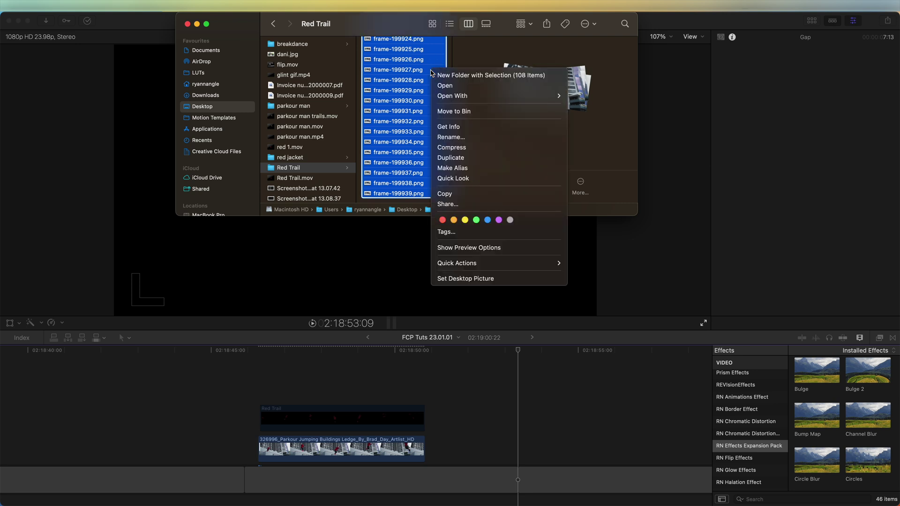
mouse_move(558, 96)
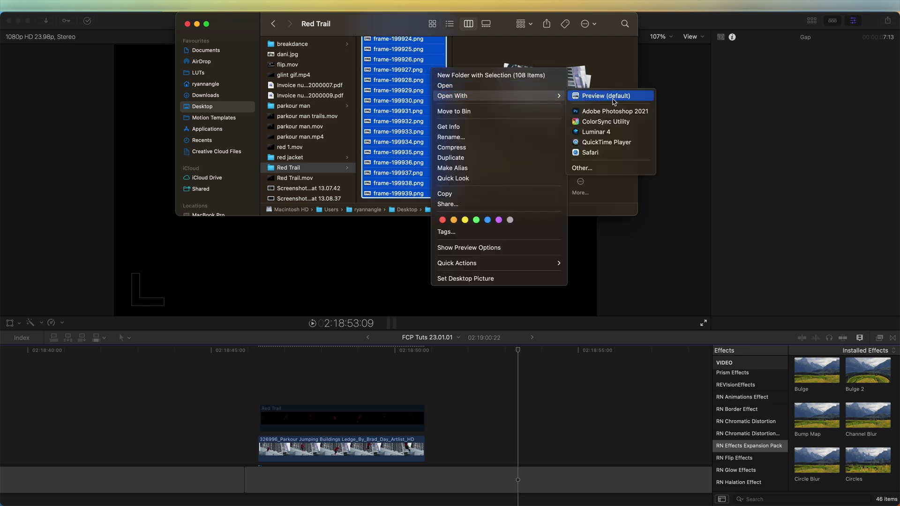
click(594, 96)
scroll(66, 75, down, 2)
Remove the background from all 108 frames in Preview, step through the cutouts, and close the window
key(super+a)
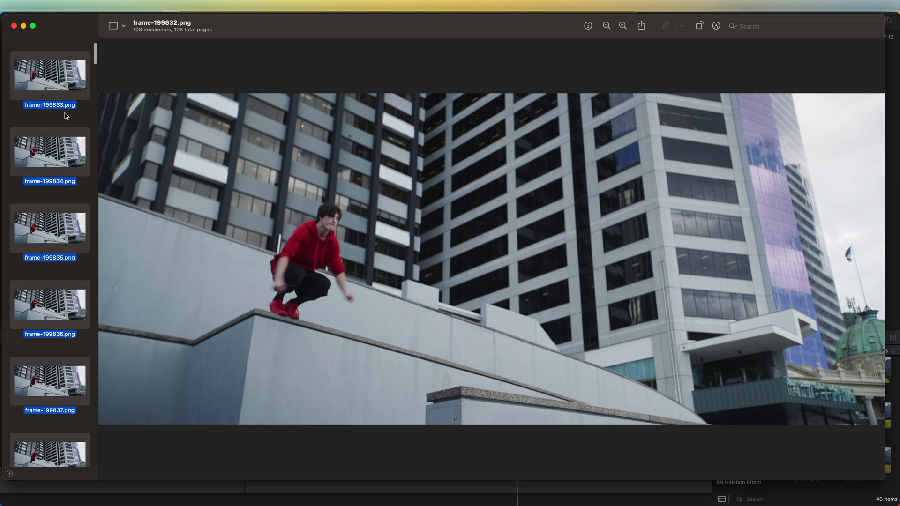
scroll(45, 155, down, 3)
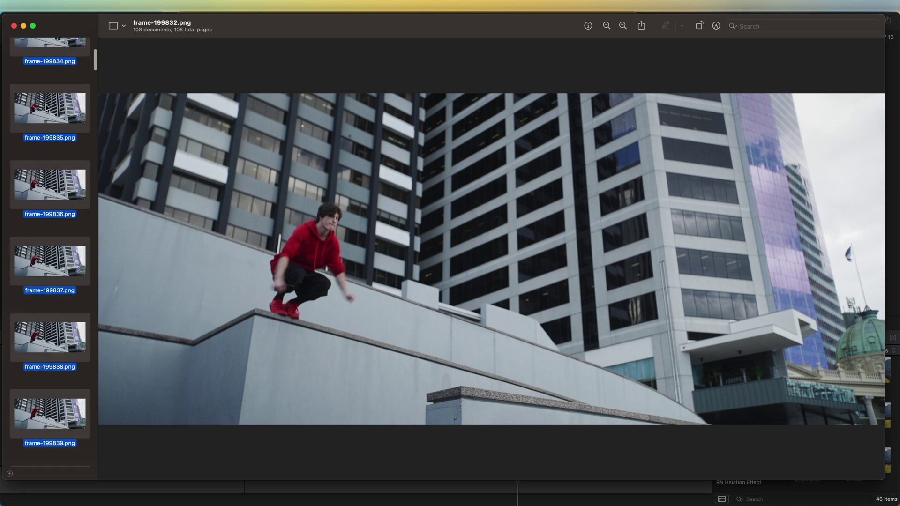
click(146, 12)
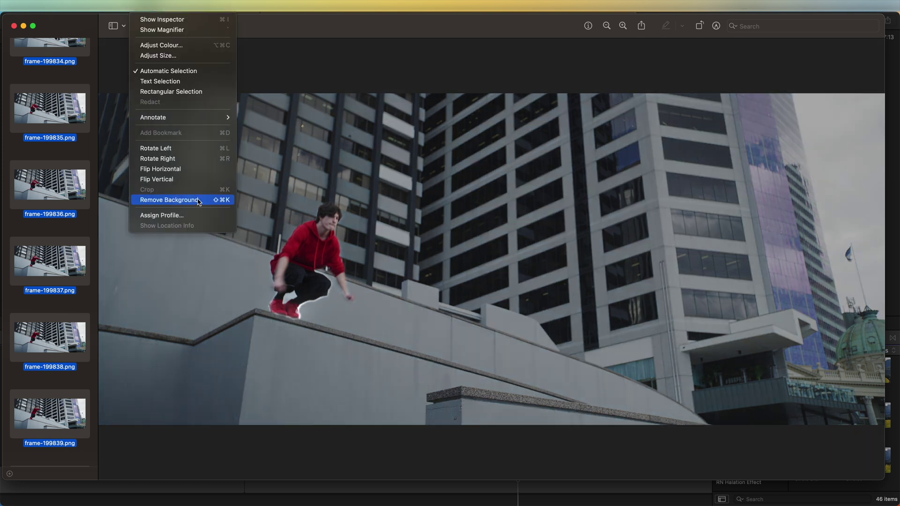
click(199, 201)
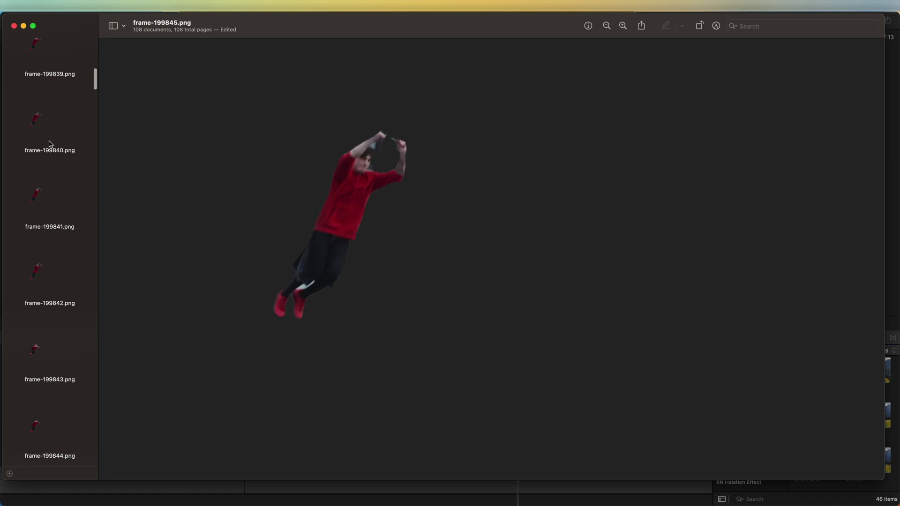
key(Down)
key(Down)
key(Down)
key(Down)
key(Down)
key(Down)
key(Down)
key(Down)
key(Down)
key(Down)
key(Down)
key(Down)
key(Down)
key(Down)
key(Down)
key(Down)
key(Down)
key(Down)
key(Down)
key(Down)
key(Down)
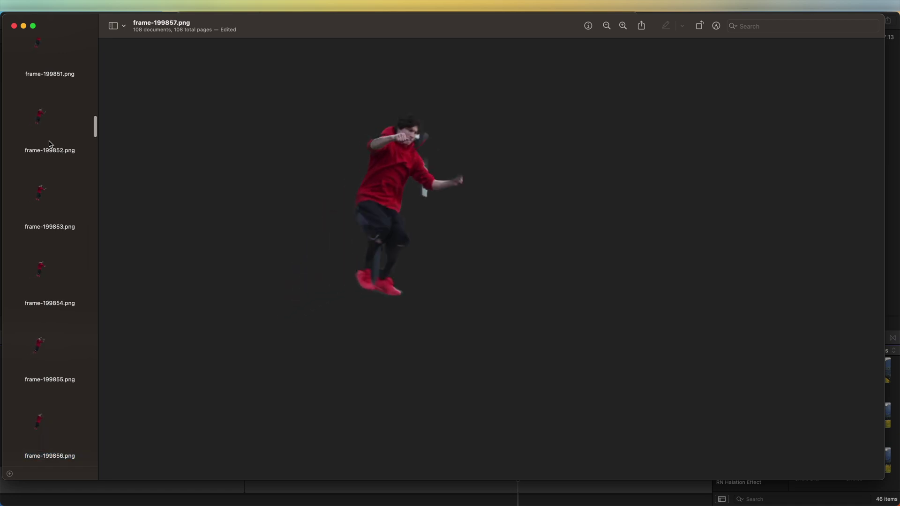
key(Down)
key(Down)
key(Down)
key(Down)
key(Down)
key(Down)
key(Down)
key(Down)
key(Down)
key(Down)
key(Down)
key(Down)
key(Down)
key(Down)
key(Down)
key(Down)
key(Down)
key(Down)
key(Down)
key(Down)
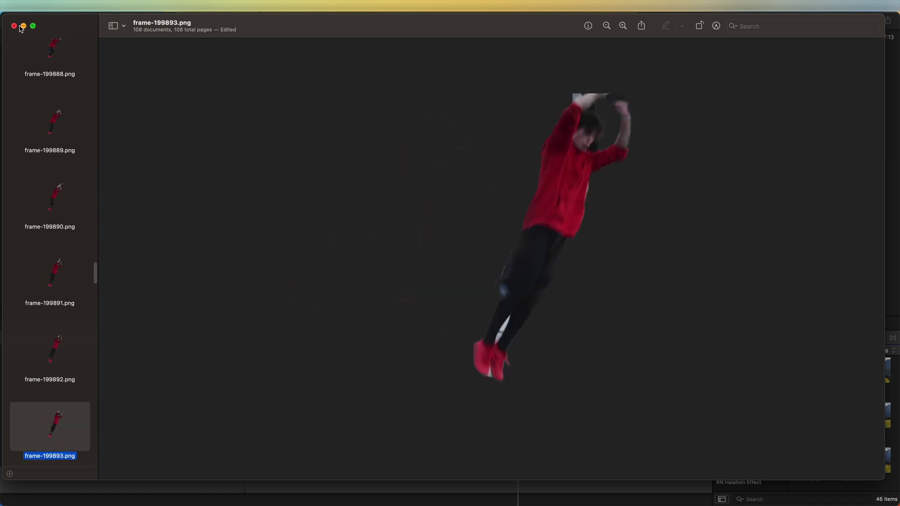
click(14, 26)
Select all 108 cutout frames in the Red Trail folder and drag them into the timeline
scroll(384, 119, up, 15)
click(399, 101)
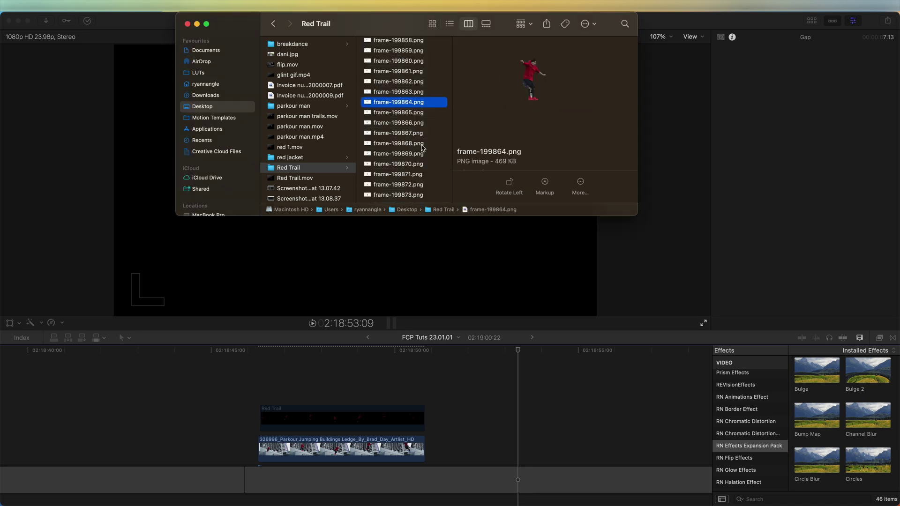
scroll(426, 147, down, 2)
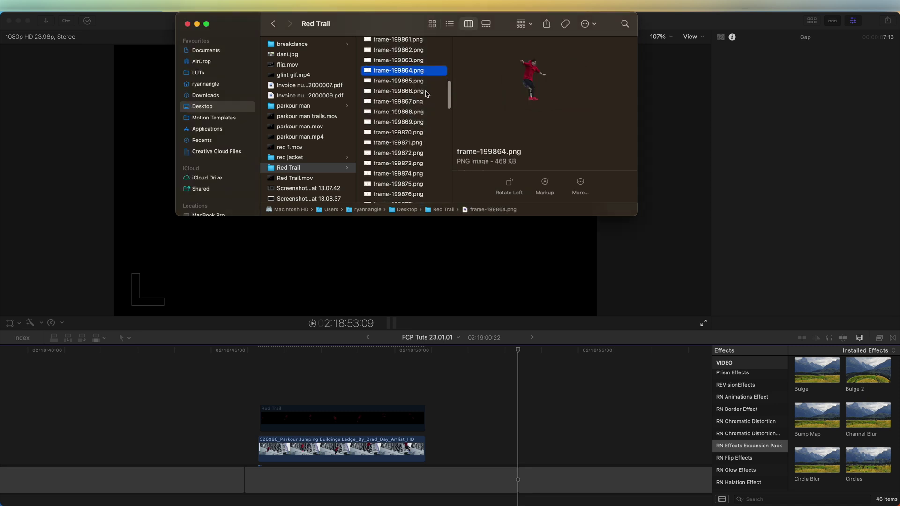
key(super+a)
drag(433, 110, 520, 481)
Change the duration of the dropped cutout frames to 1 frame each
right_click(393, 465)
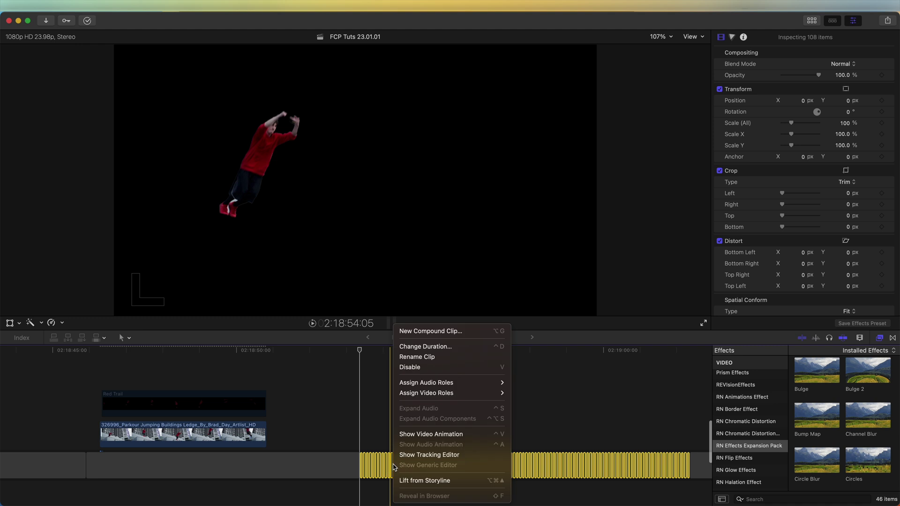
click(423, 346)
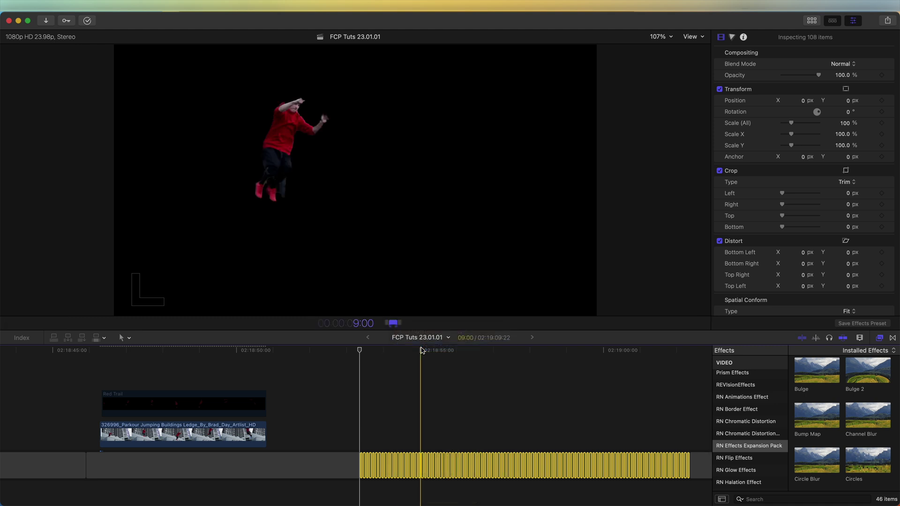
text(1)
key(Return)
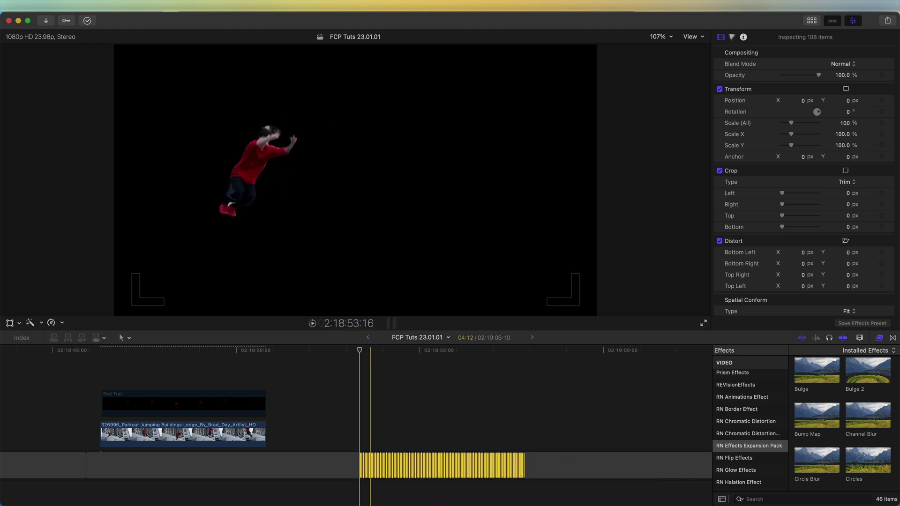
Combine the cutout frames into a new compound clip and stack it above Red Trail
right_click(411, 465)
click(447, 338)
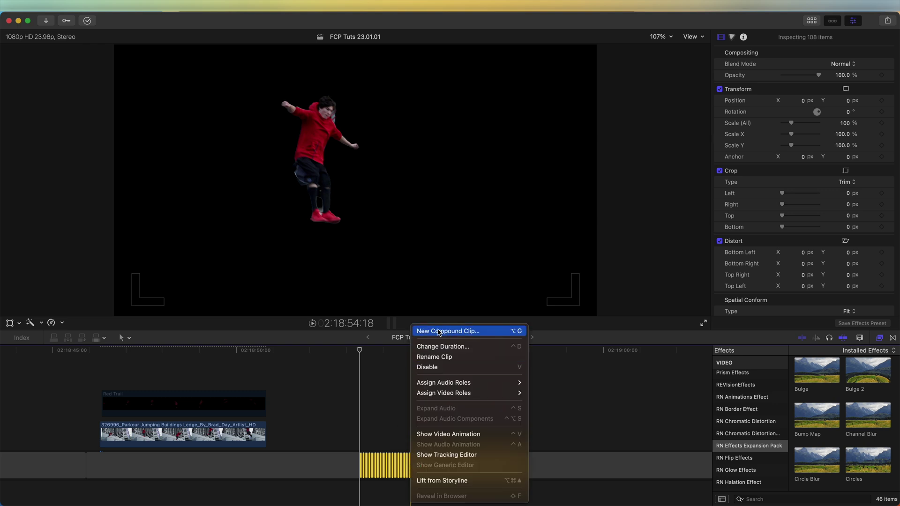
key(Return)
drag(393, 466, 132, 373)
key(super+equal)
click(323, 435)
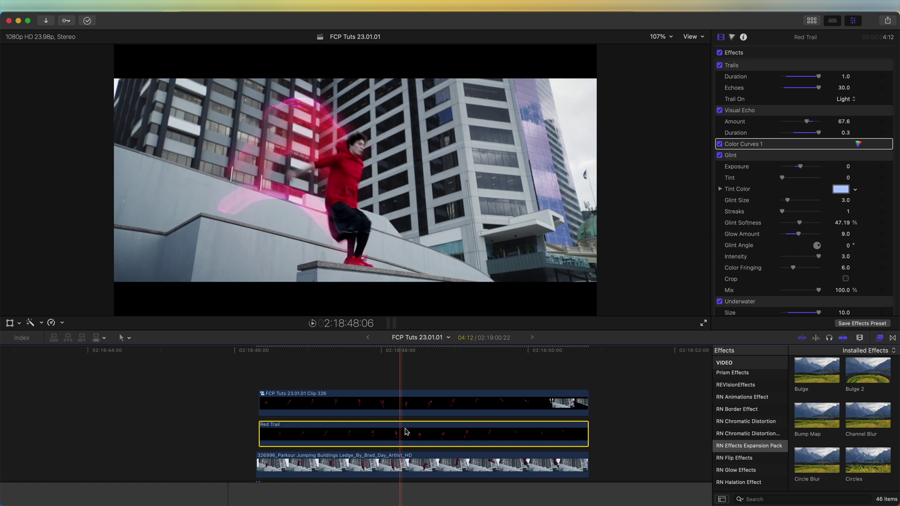
click(338, 465)
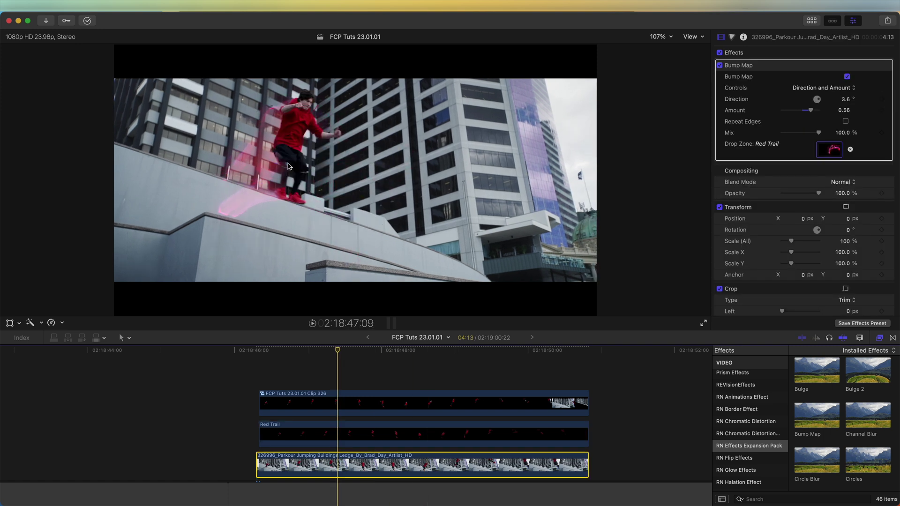
drag(346, 353, 366, 352)
key(slash)
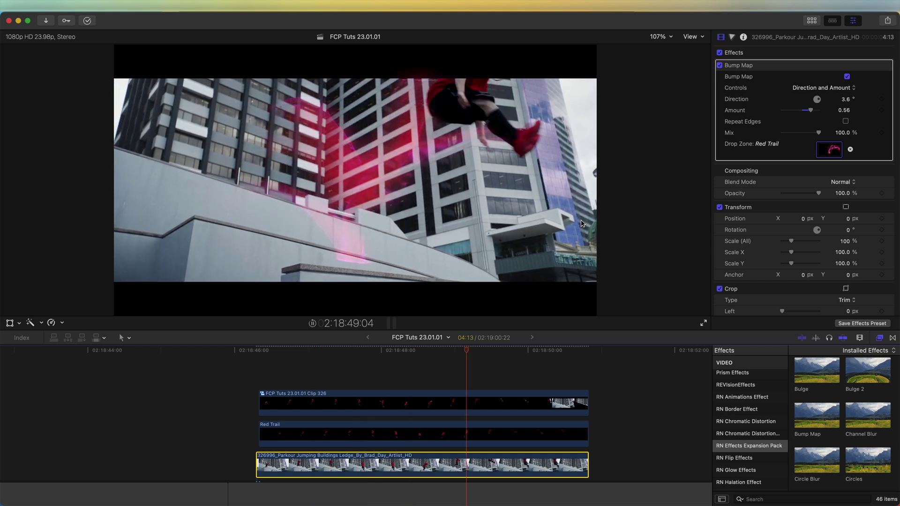
key(slash)
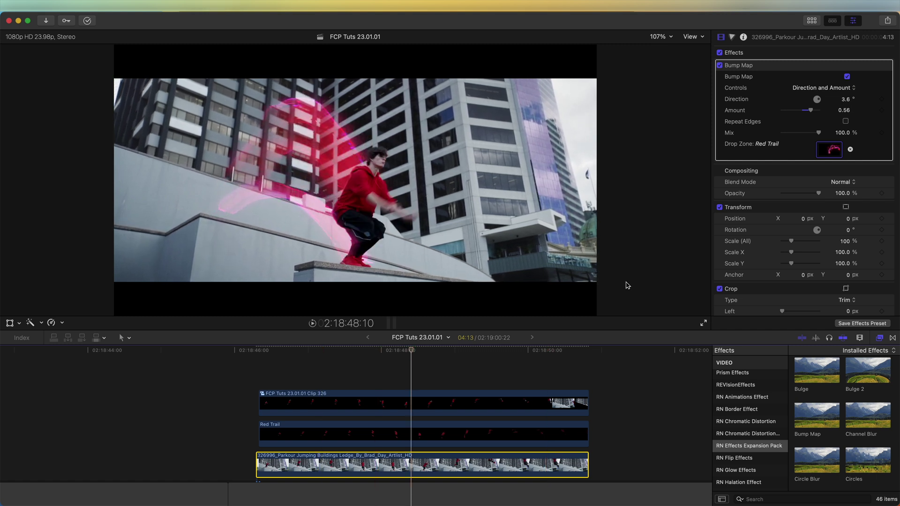
key(Left)
key(Left)
key(Left)
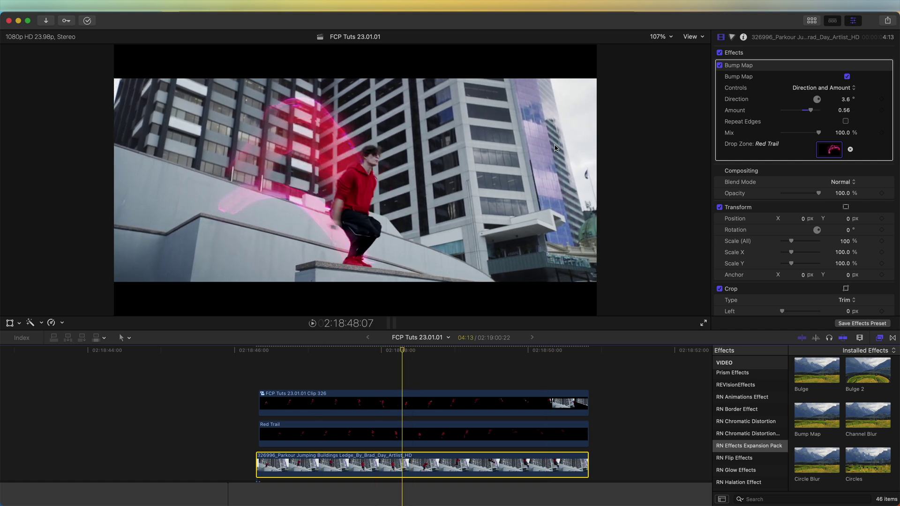